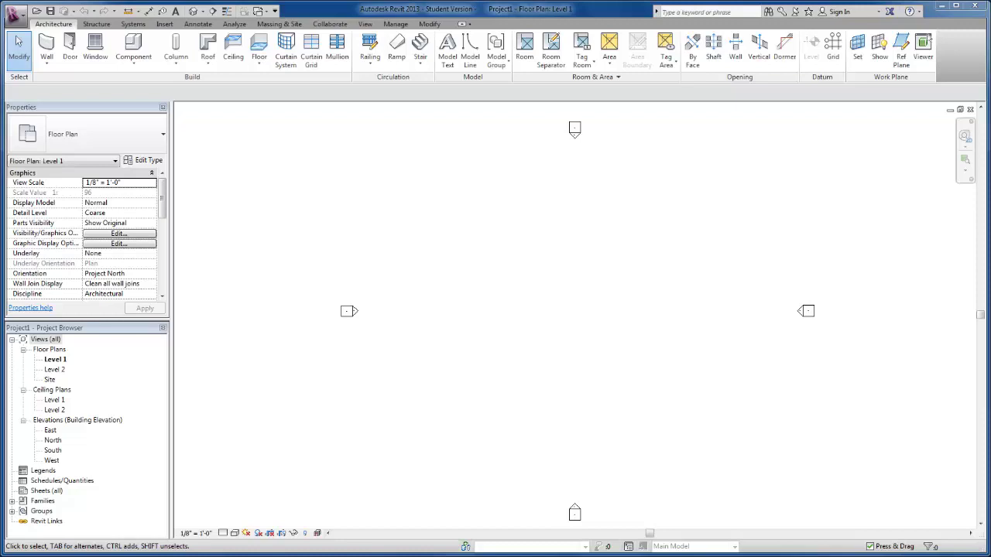
Step: In the South elevation, add Level 3 at 20' 0" above Level 2
double_click(53, 450)
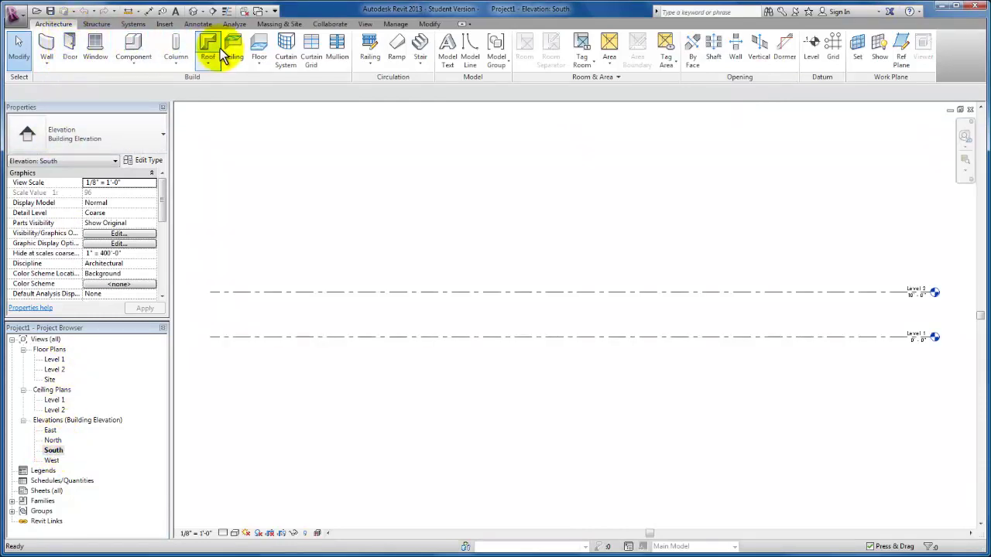
click(812, 48)
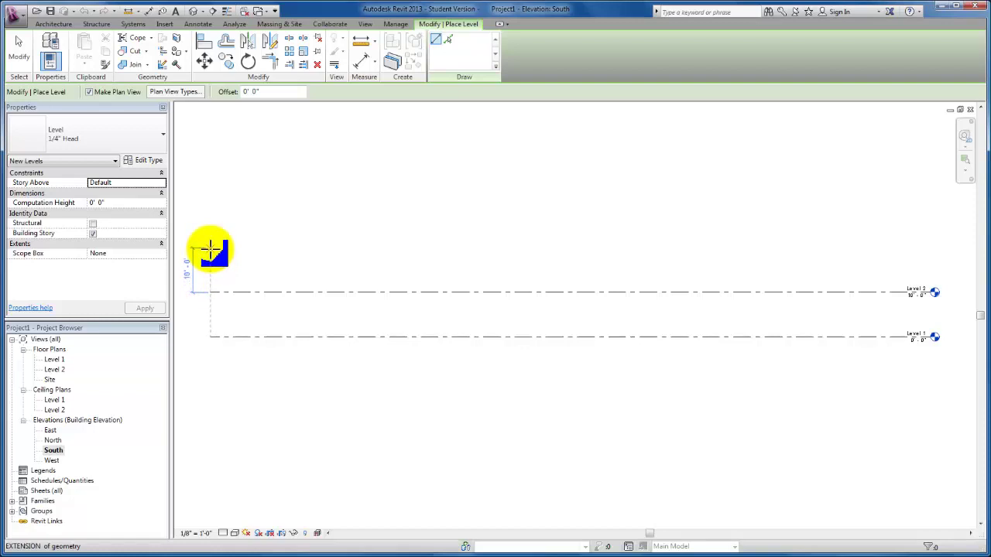
click(211, 248)
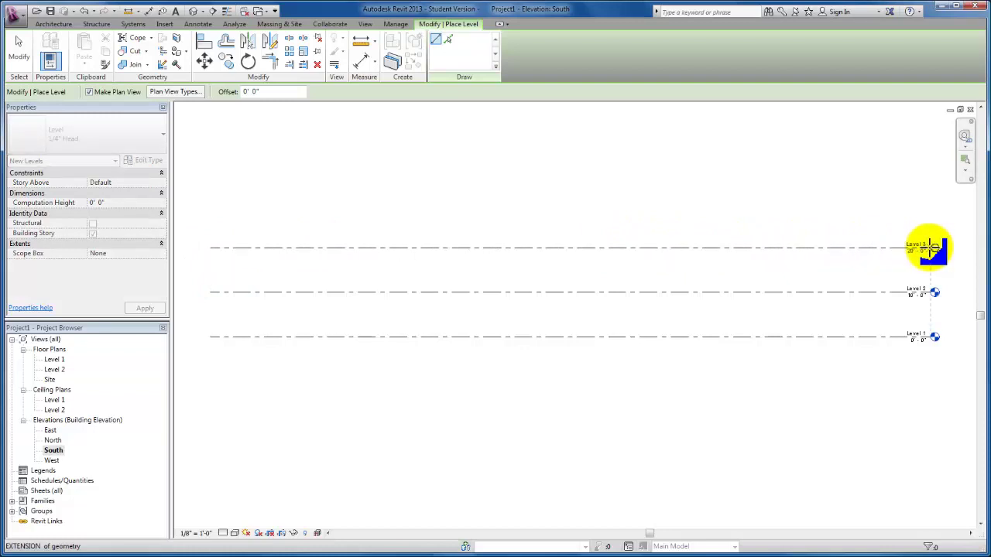
click(935, 247)
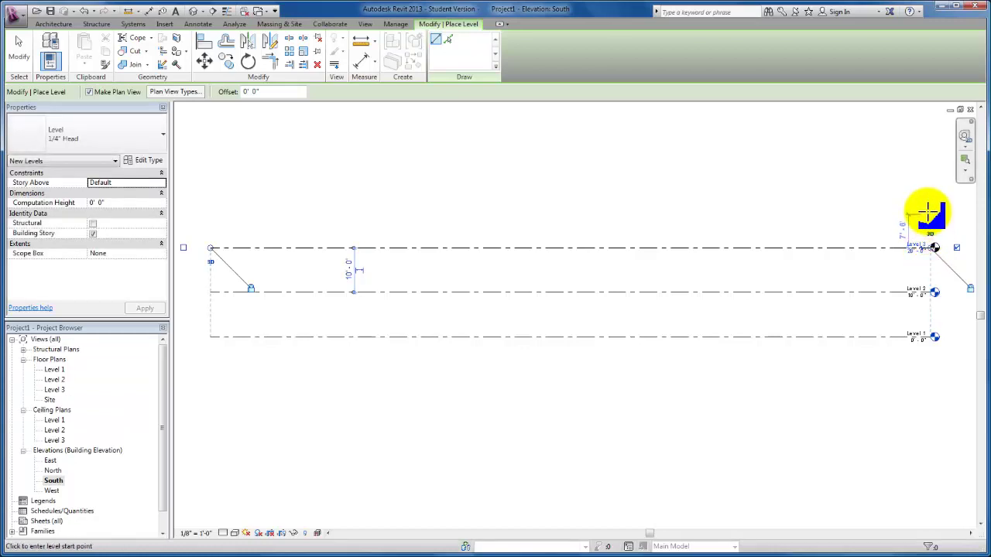
key(Escape)
key(Escape)
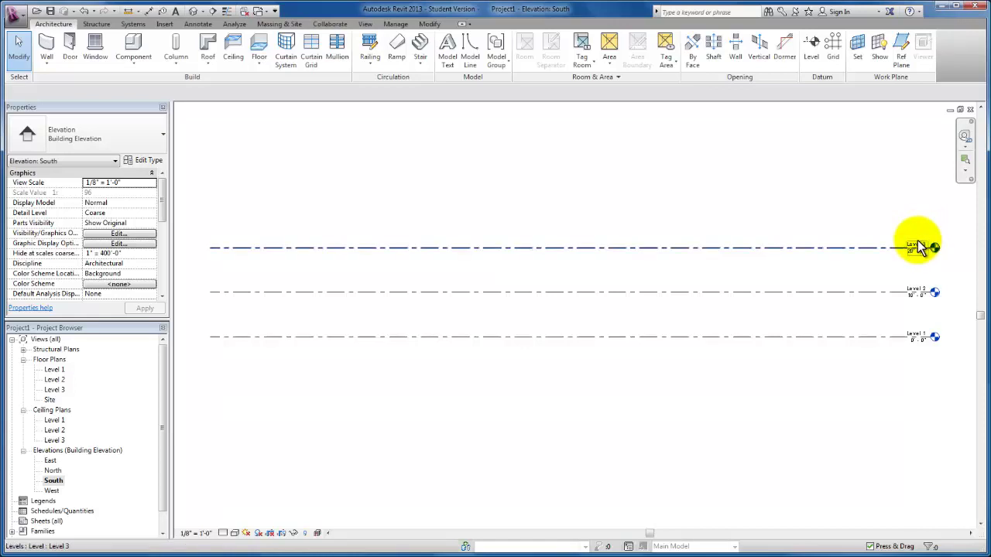
Step: Rename Level 3 to 'Roof' and rename its floor and ceiling plans to match
scroll(917, 246, up, 1)
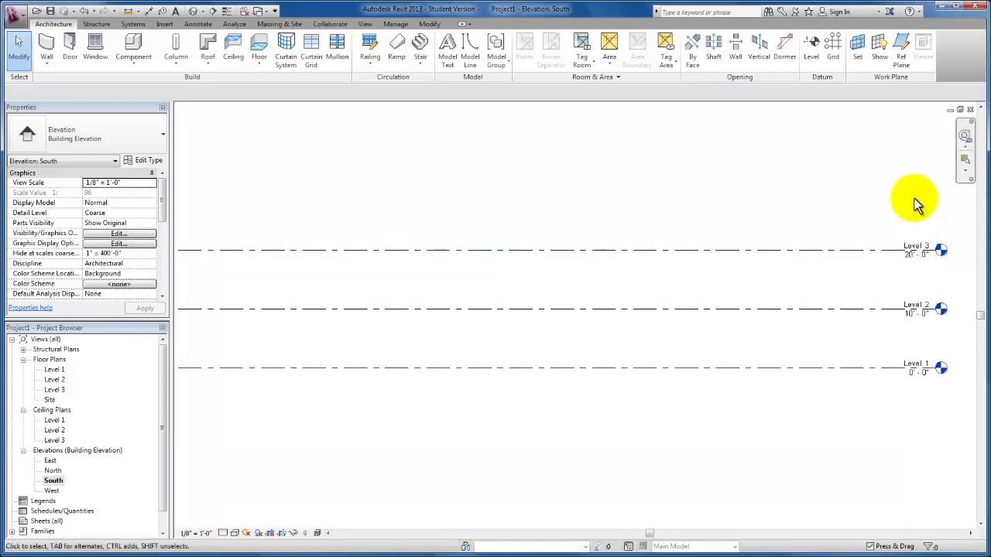
click(917, 247)
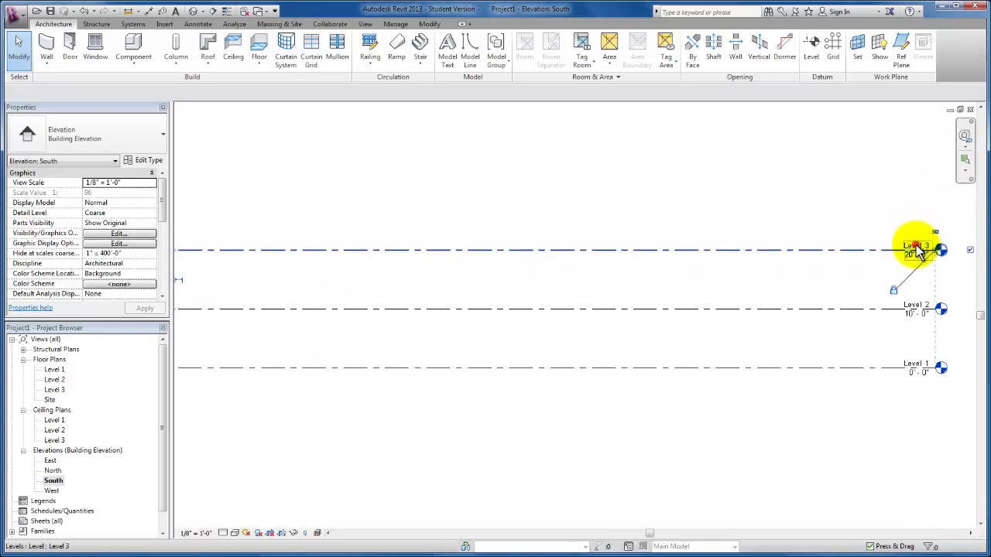
click(915, 245)
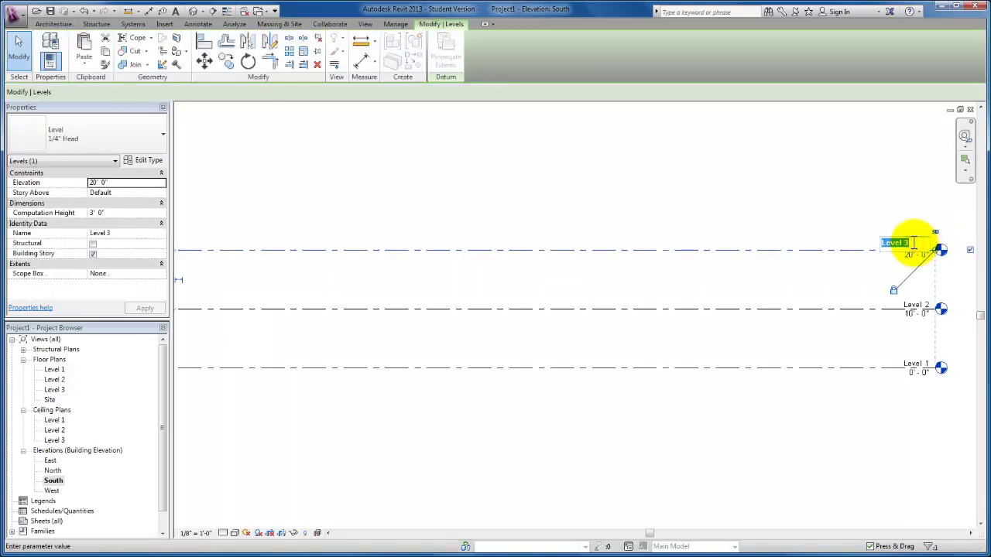
text(Roof)
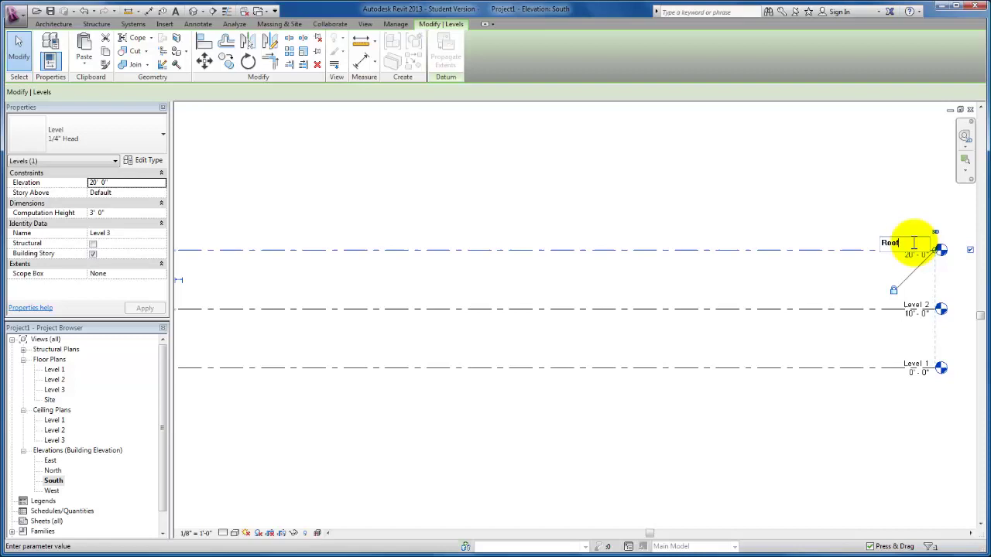
key(Return)
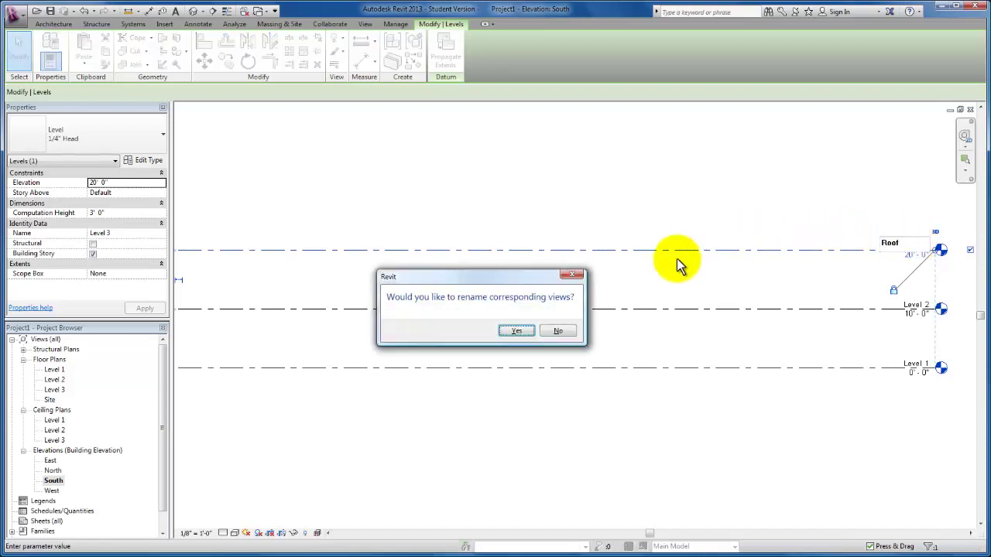
click(516, 331)
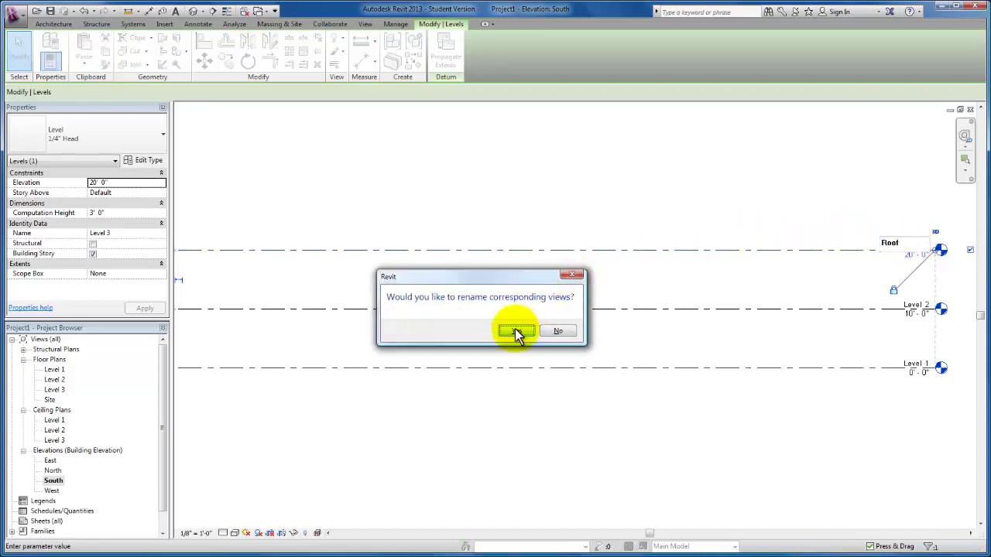
click(517, 331)
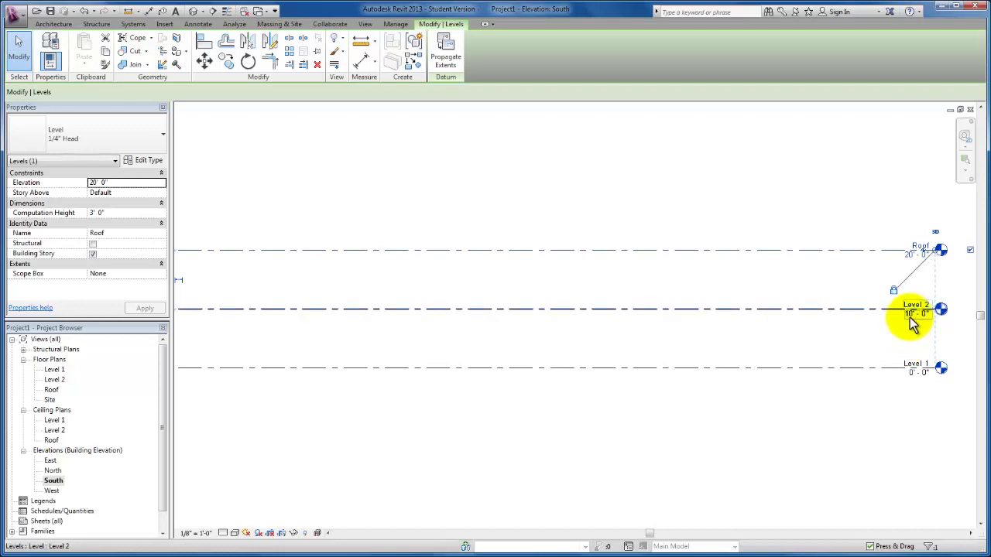
Step: Change Level 2's elevation to 12' 0"
click(912, 319)
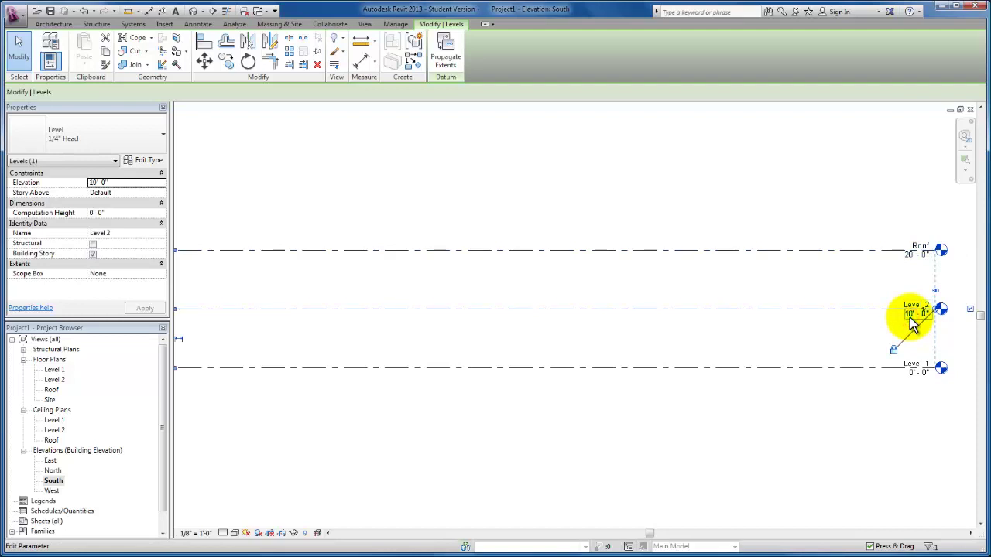
click(910, 317)
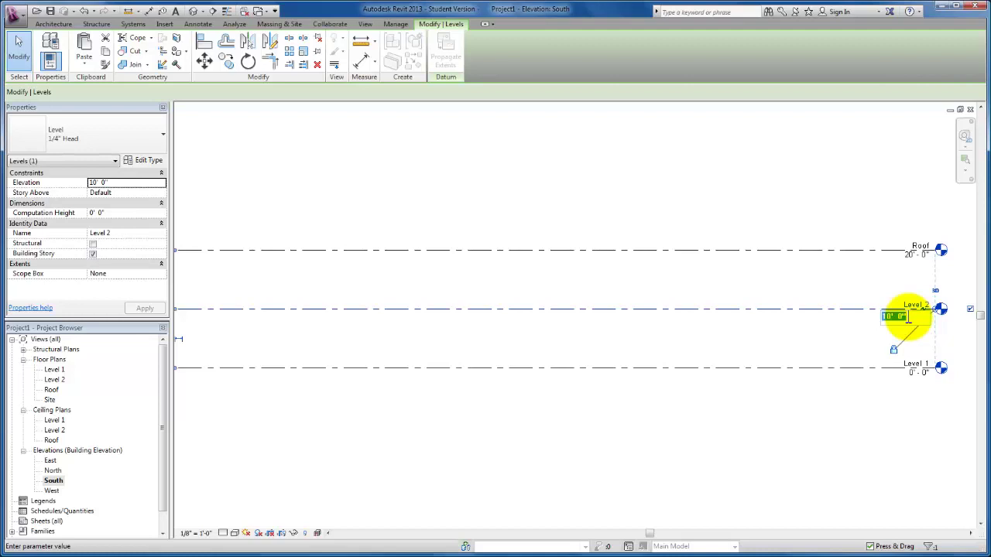
text(12)
key(Return)
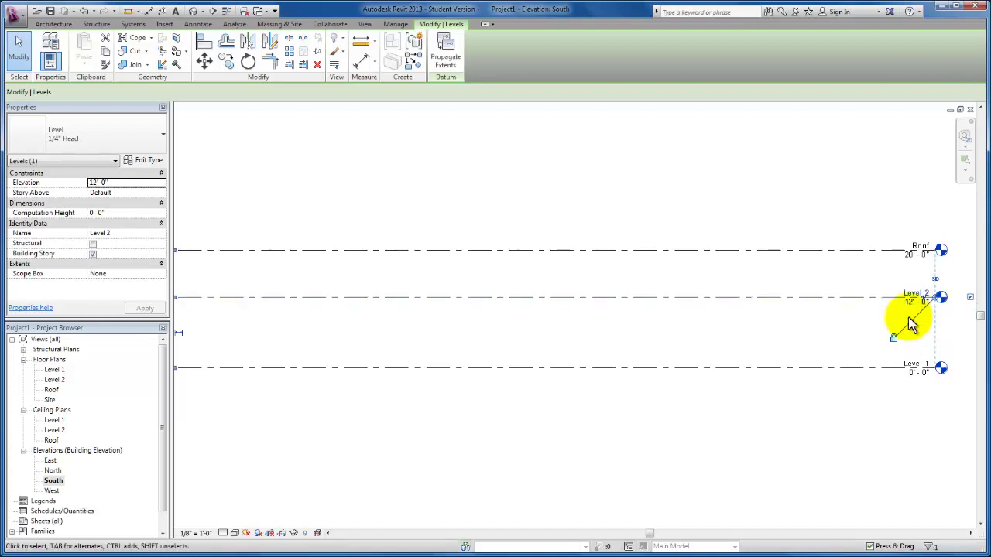
Step: Change the Roof level's elevation to 24' 0"
click(912, 263)
click(911, 260)
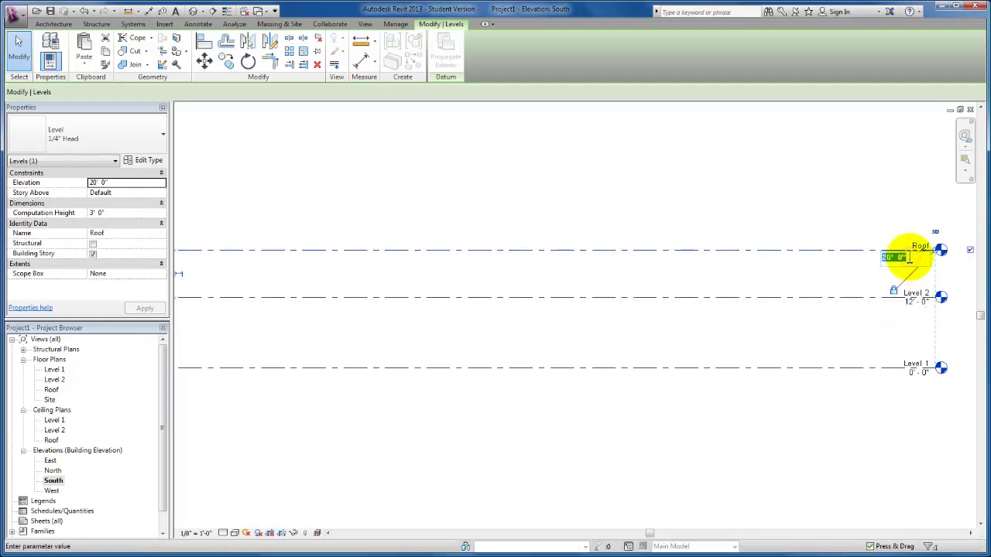
text(24)
key(Return)
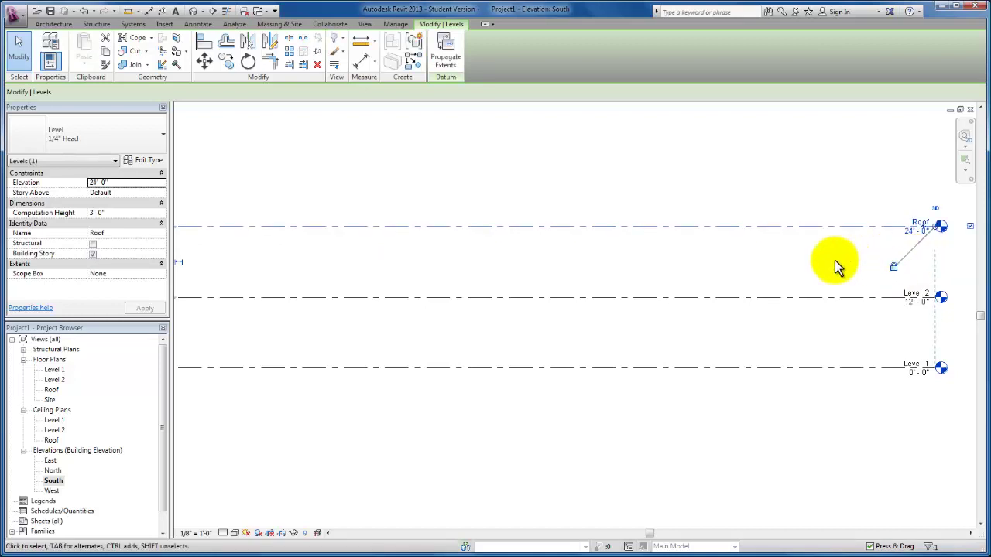
click(801, 173)
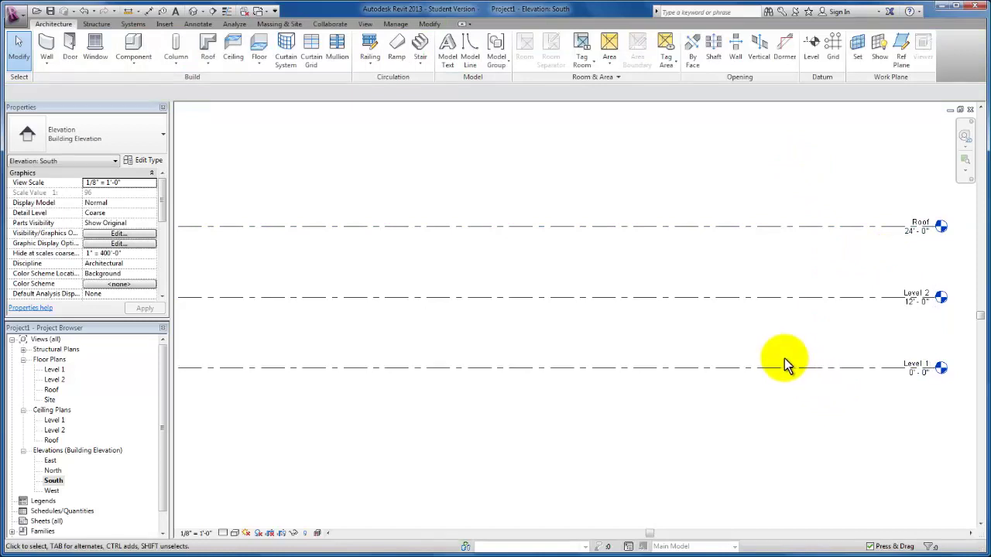
Step: Open the Level 1 floor plan from the Project Browser
double_click(56, 370)
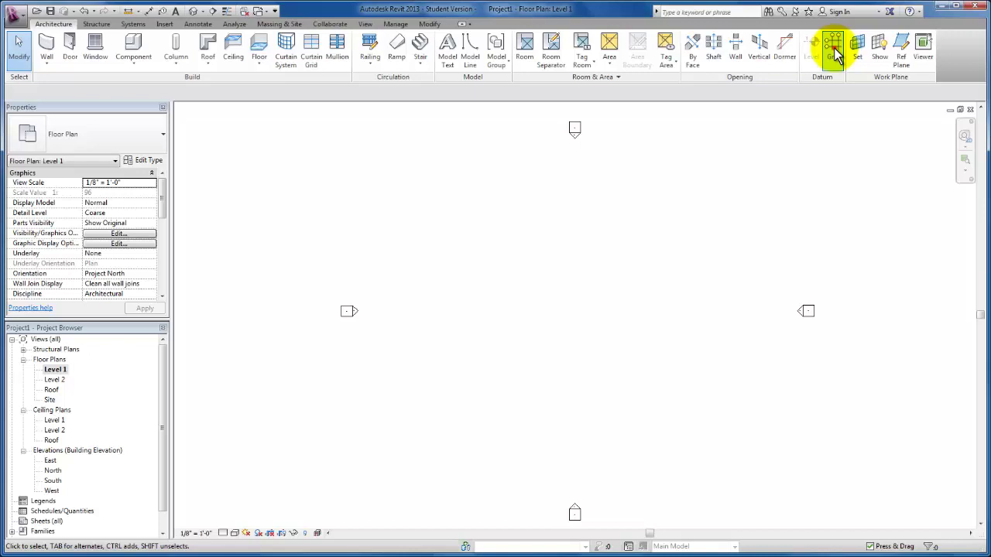
Step: Draw a vertical grid line top to bottom across the Level 1 plan
click(833, 48)
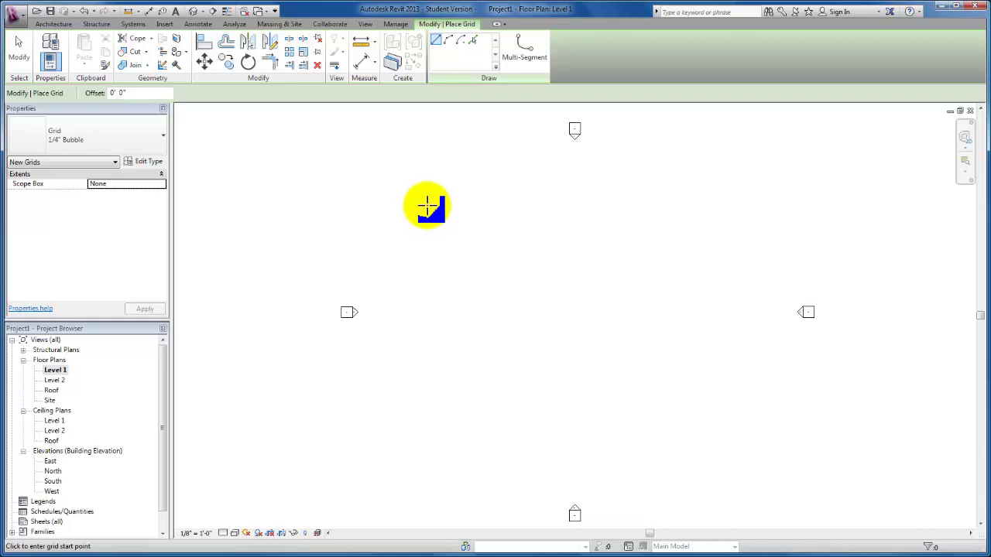
click(428, 205)
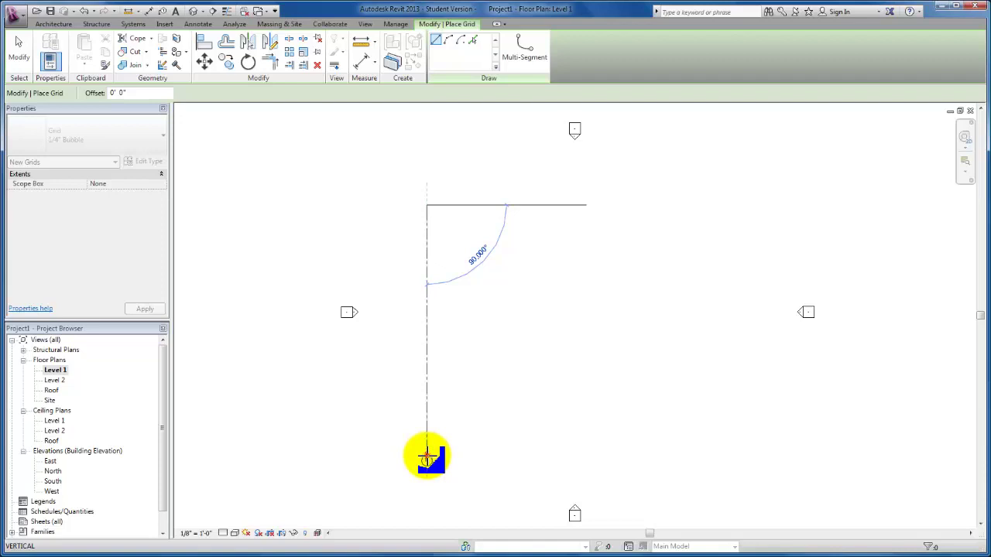
click(426, 456)
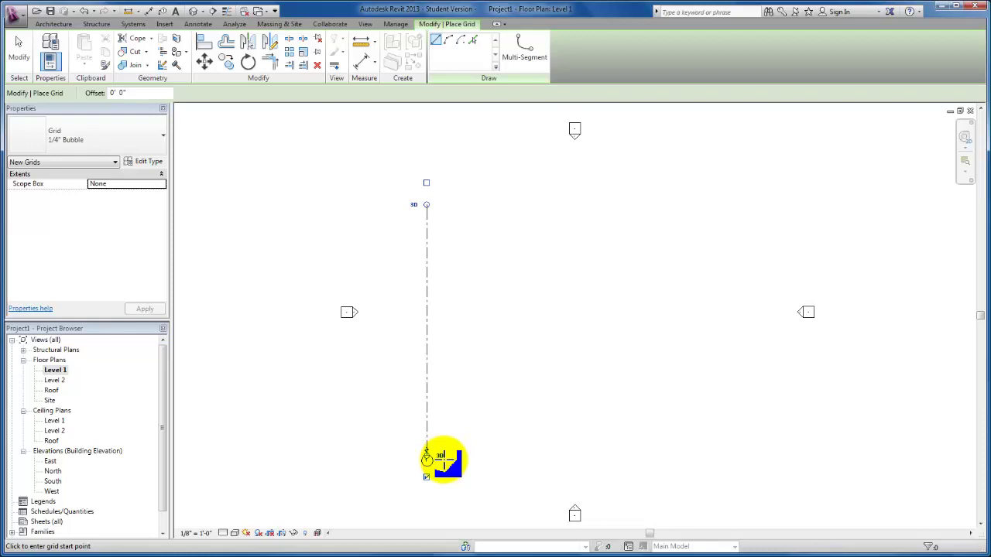
click(19, 53)
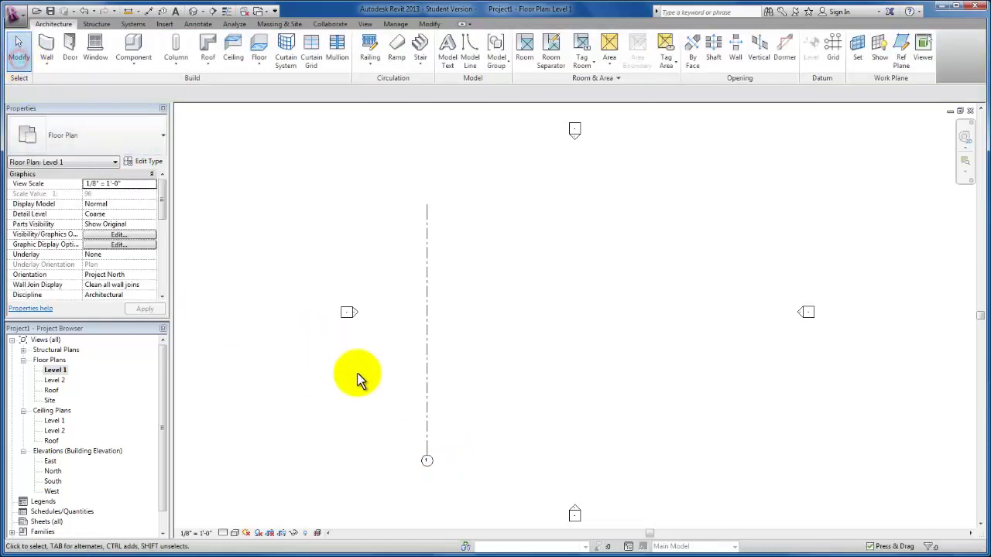
scroll(418, 460, up, 4)
scroll(457, 449, down, 2)
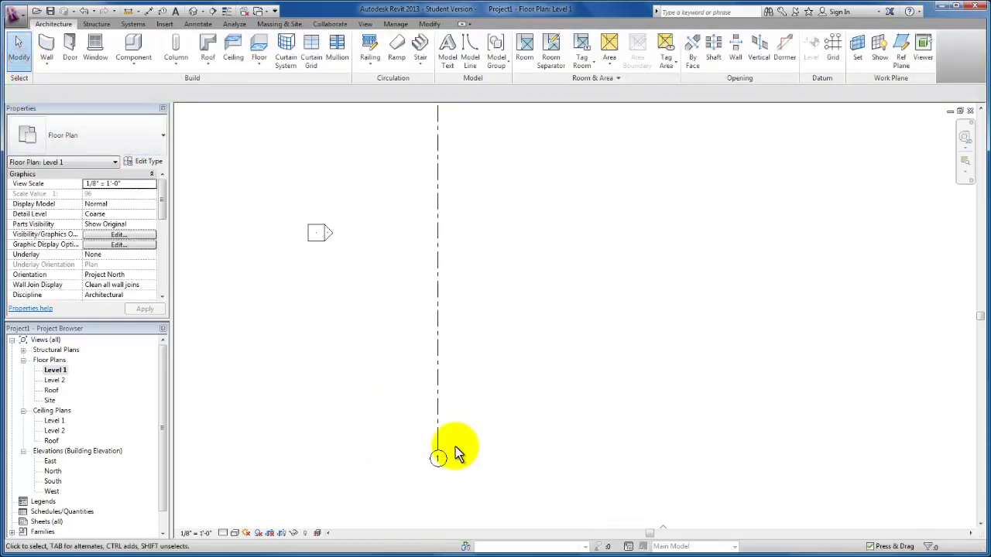
scroll(458, 449, down, 3)
scroll(459, 447, up, 4)
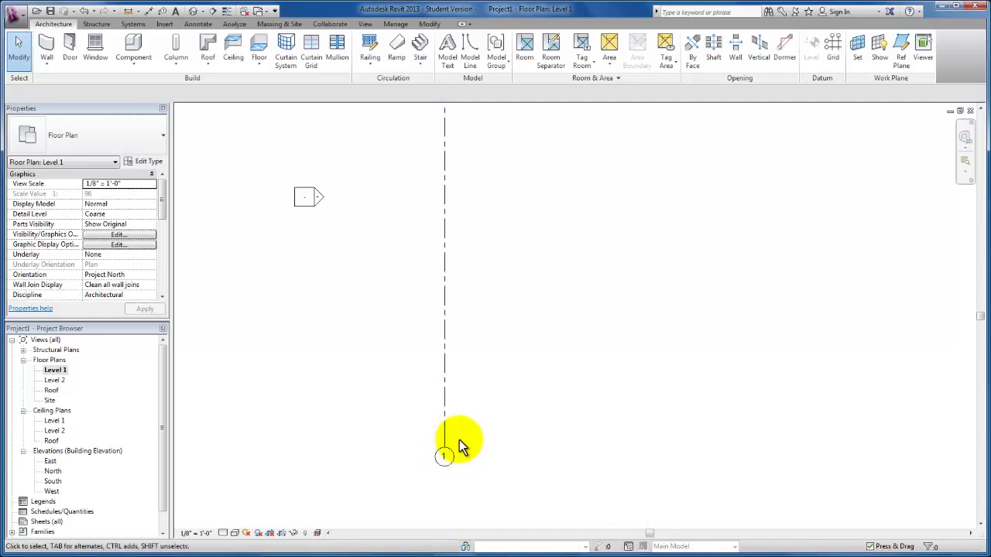
Step: Relabel the new grid line from 1 to A
click(443, 457)
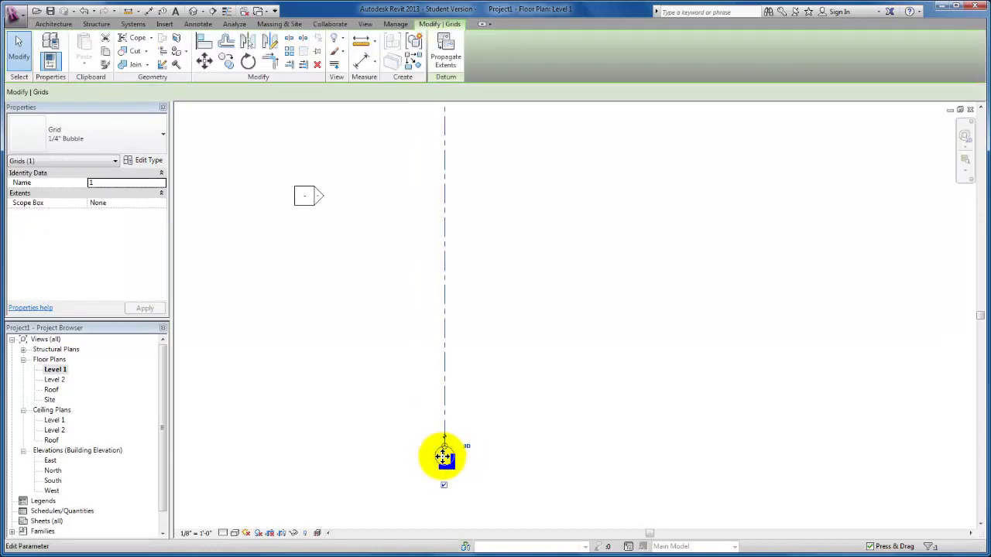
click(445, 456)
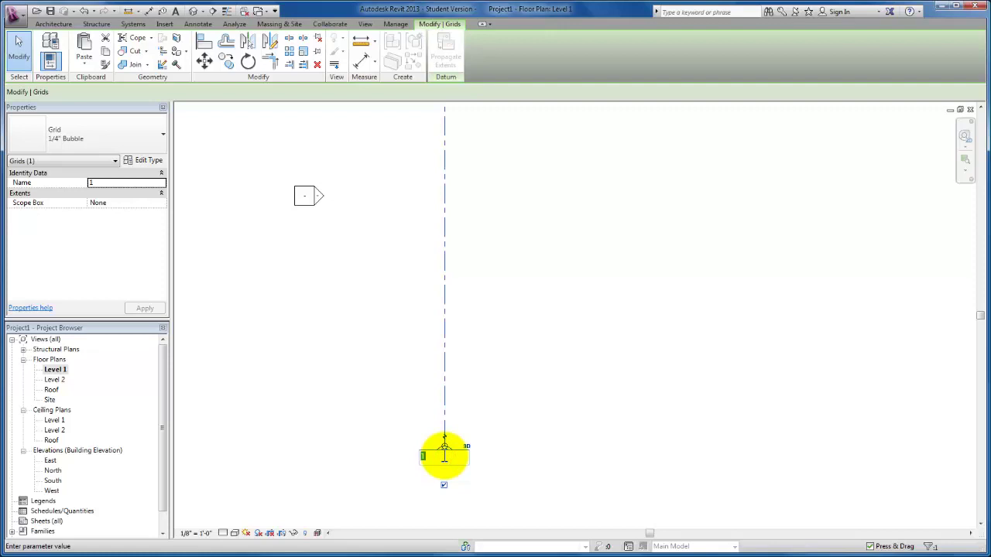
text(A)
key(Return)
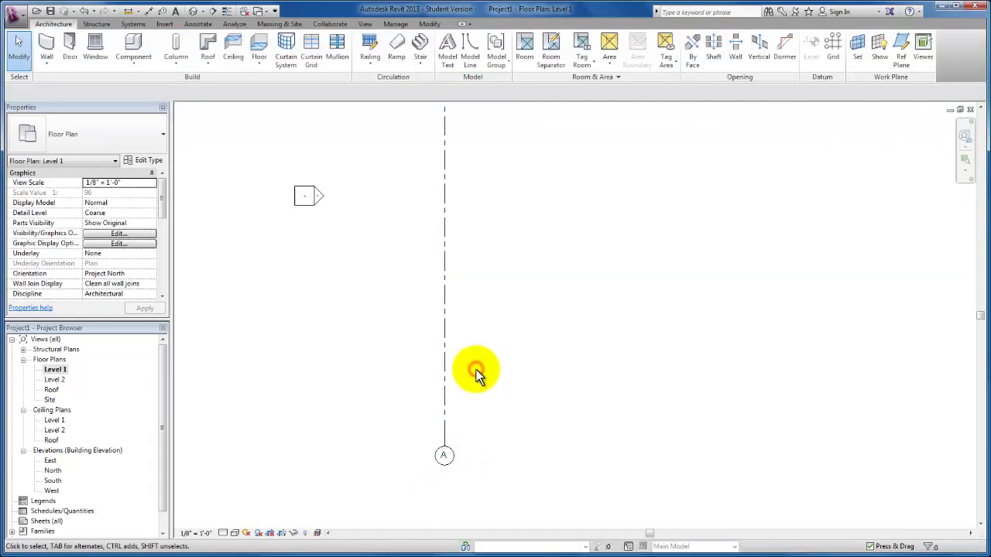
scroll(488, 368, down, 4)
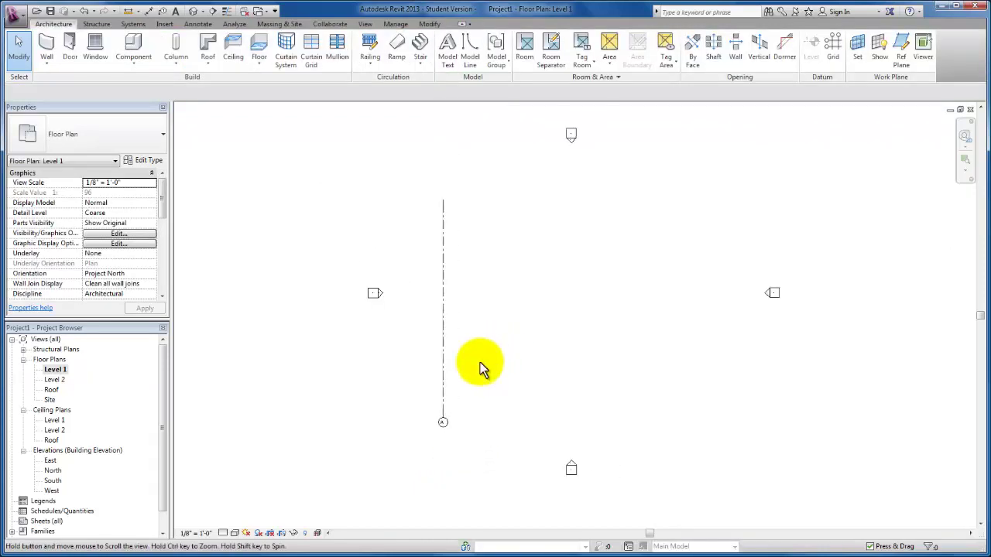
Step: Draw vertical grid B to the right of grid A
click(836, 59)
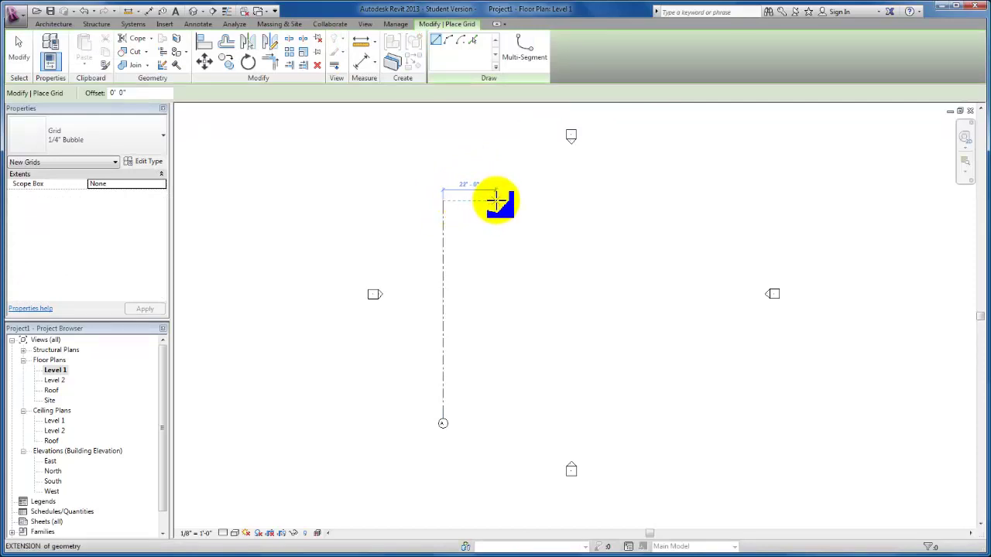
click(495, 201)
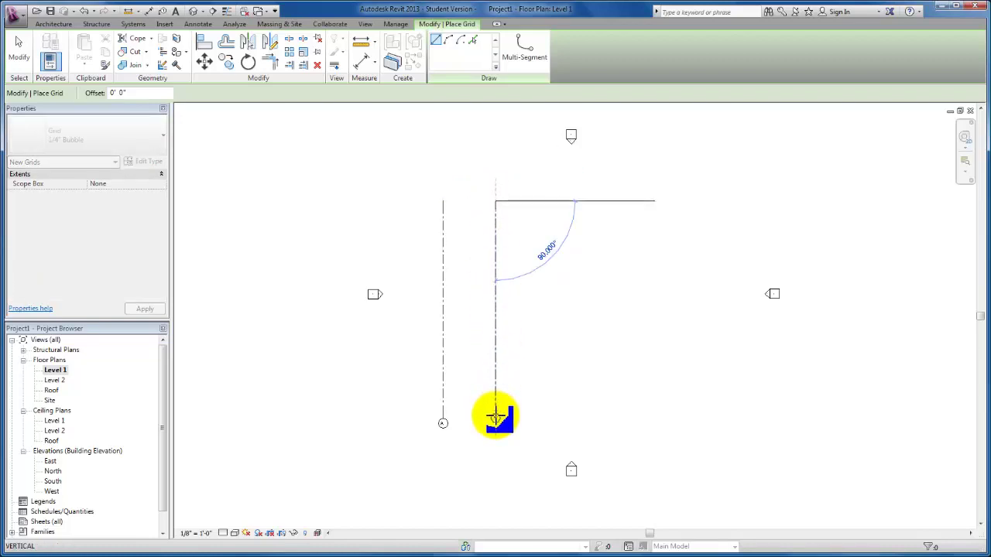
click(496, 422)
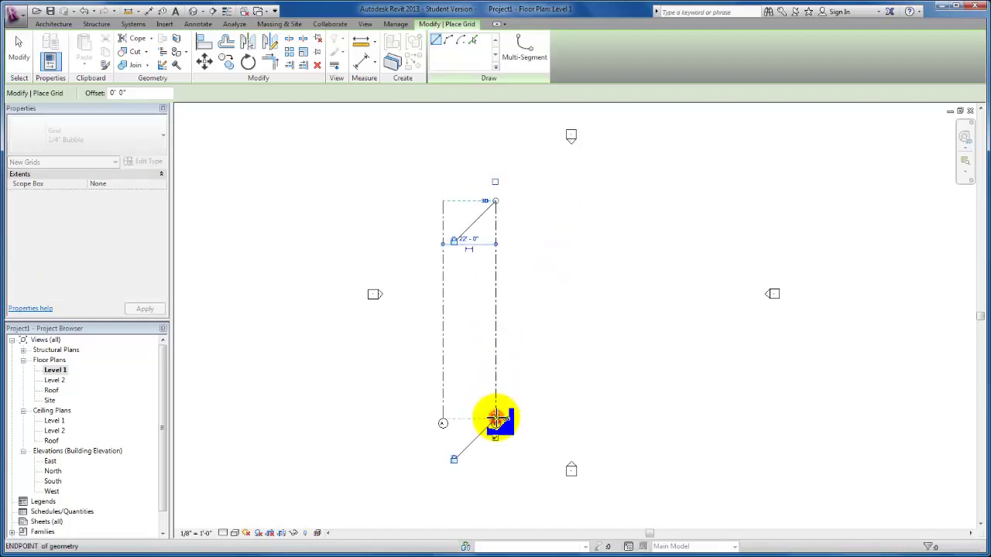
scroll(511, 422, up, 3)
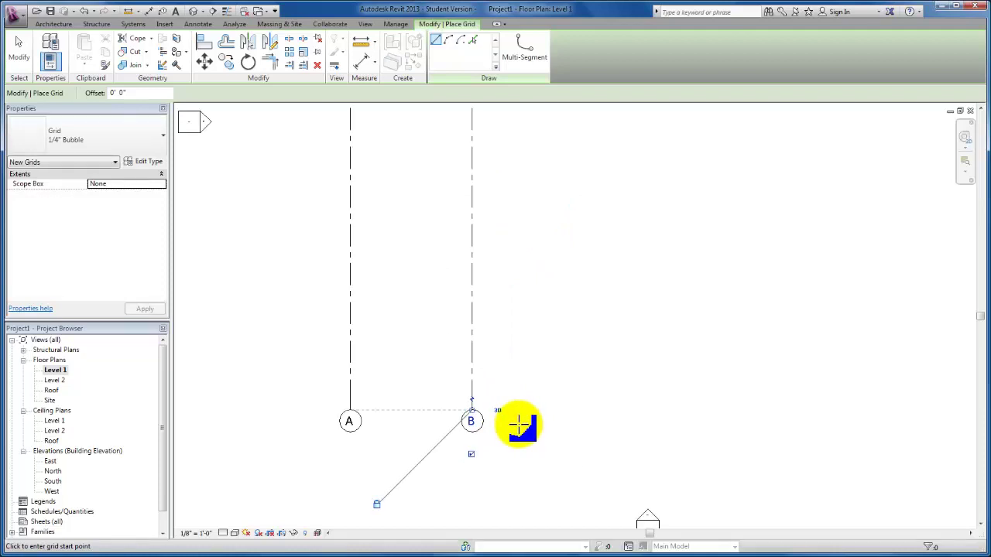
scroll(516, 415, down, 3)
scroll(542, 177, up, 1)
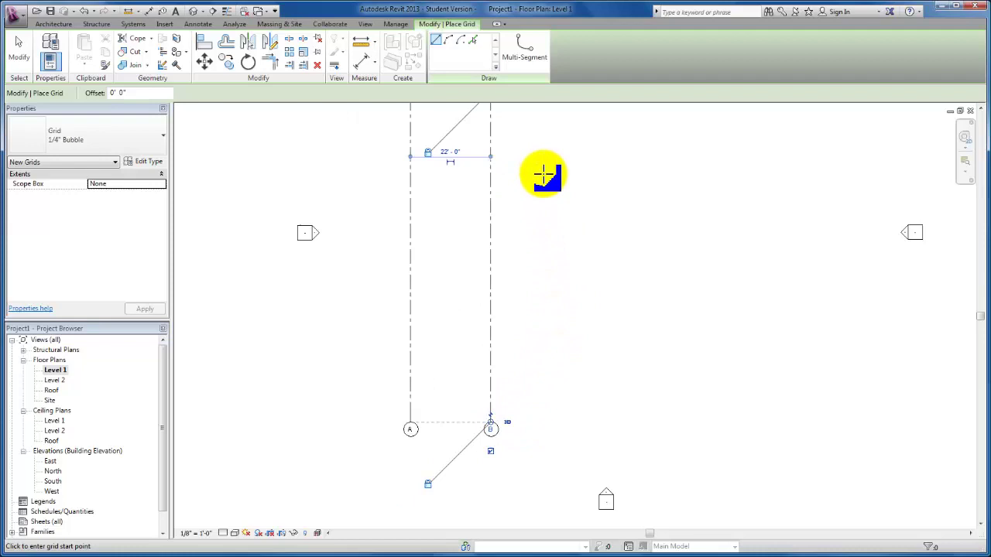
middle_drag(544, 176, 538, 246)
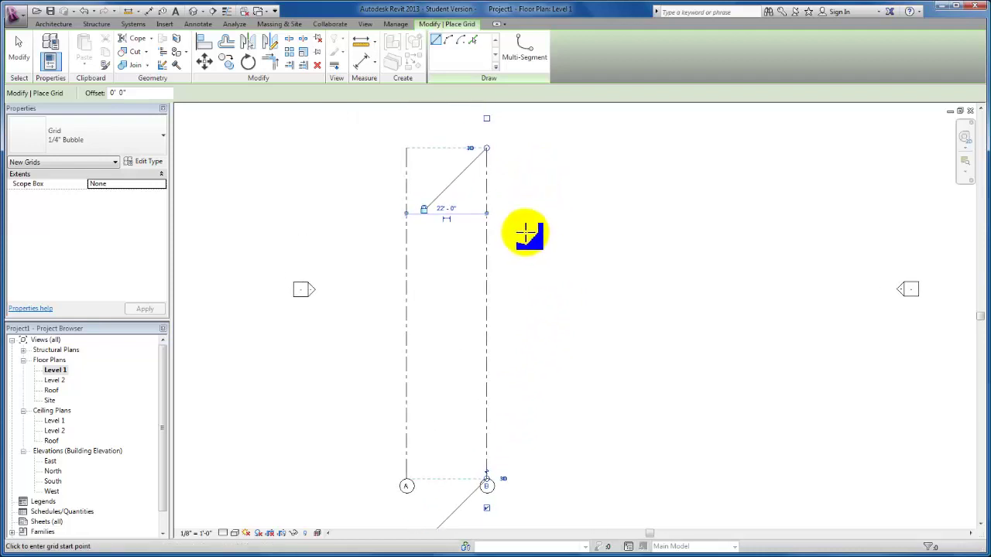
scroll(531, 233, down, 1)
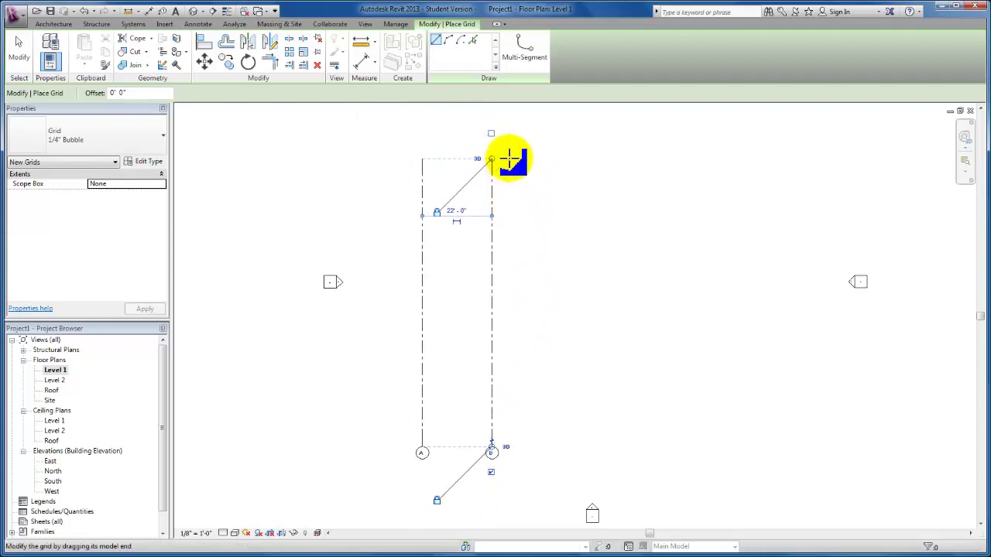
Step: Draw vertical grids C and D to the right of grid B
click(559, 159)
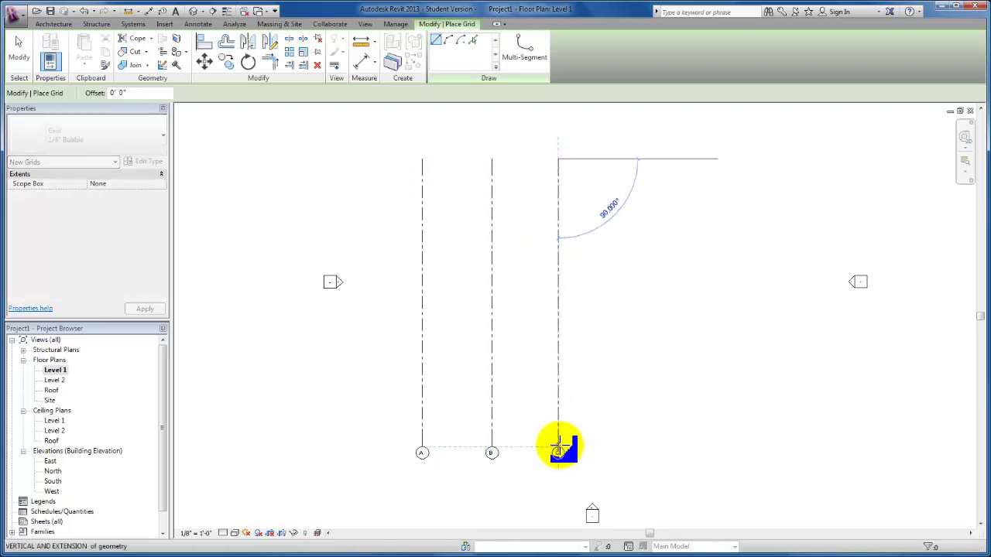
click(559, 449)
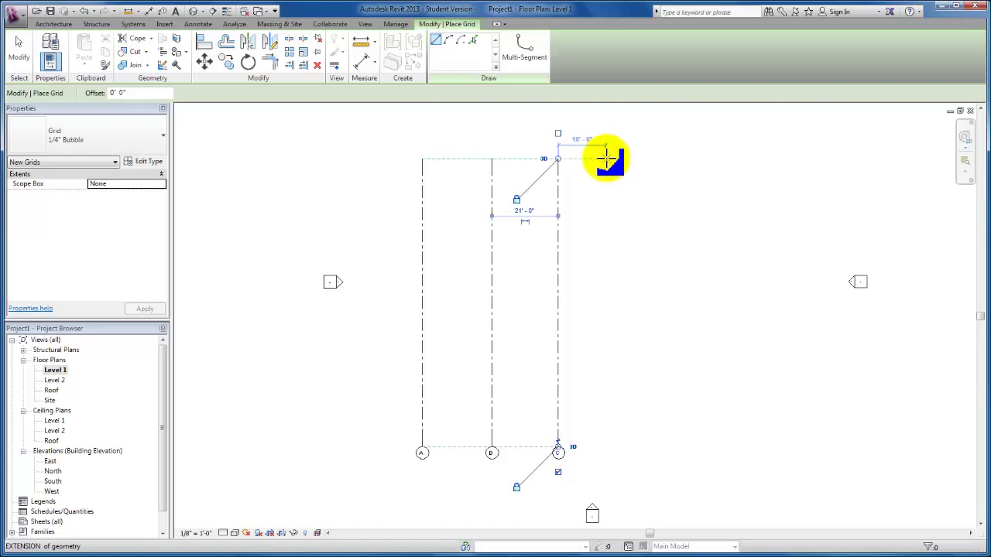
click(606, 158)
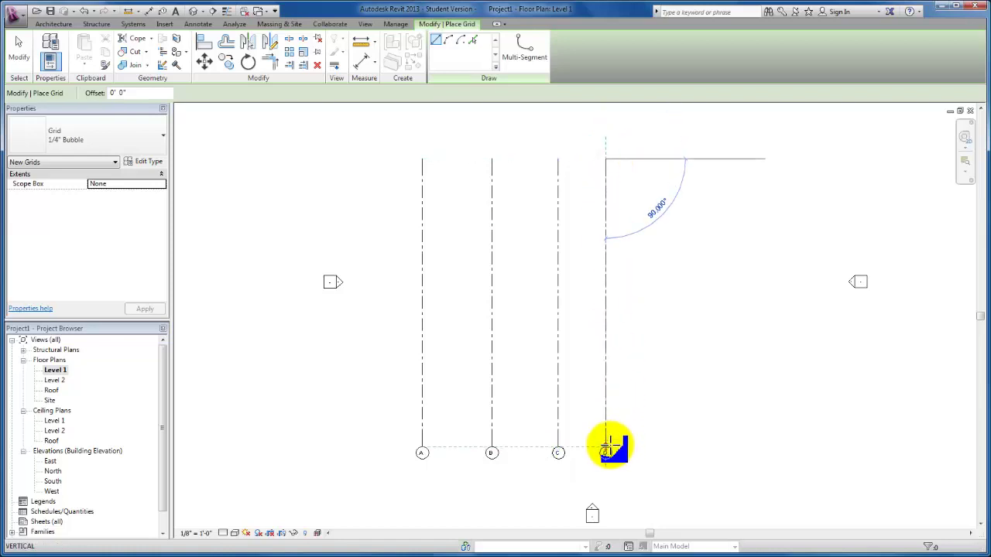
click(607, 444)
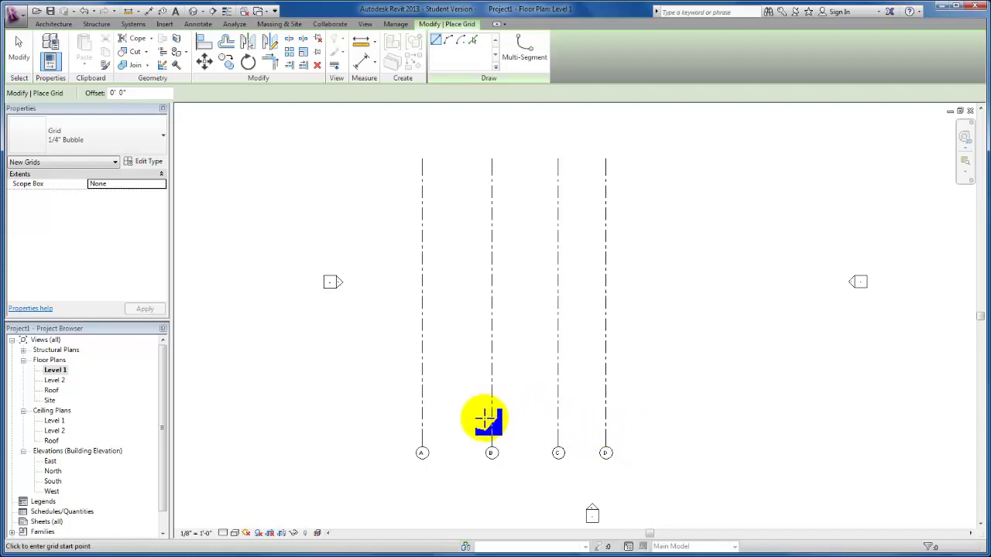
key(Escape)
key(Escape)
click(492, 427)
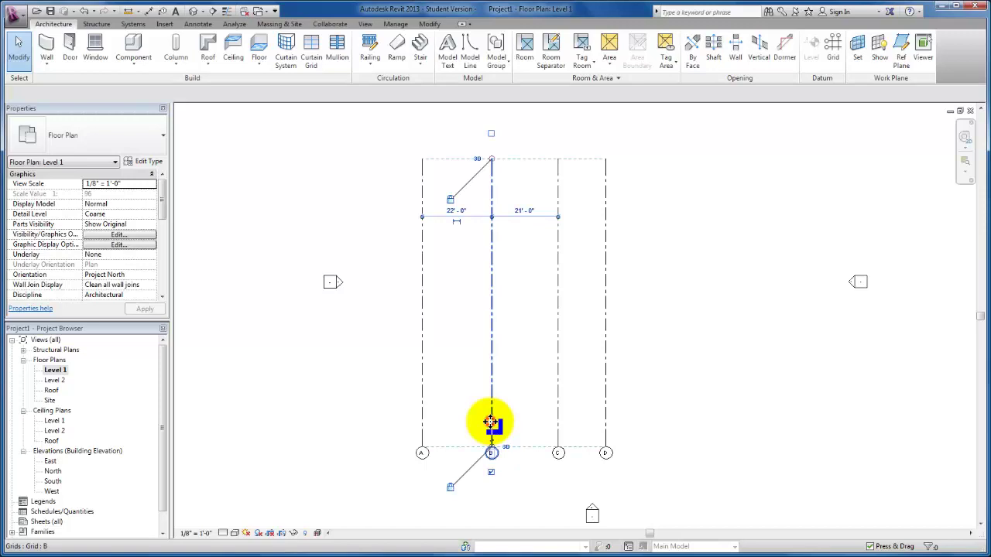
Step: Set the A–B and B–C grid spacings to 35'-0"
click(456, 208)
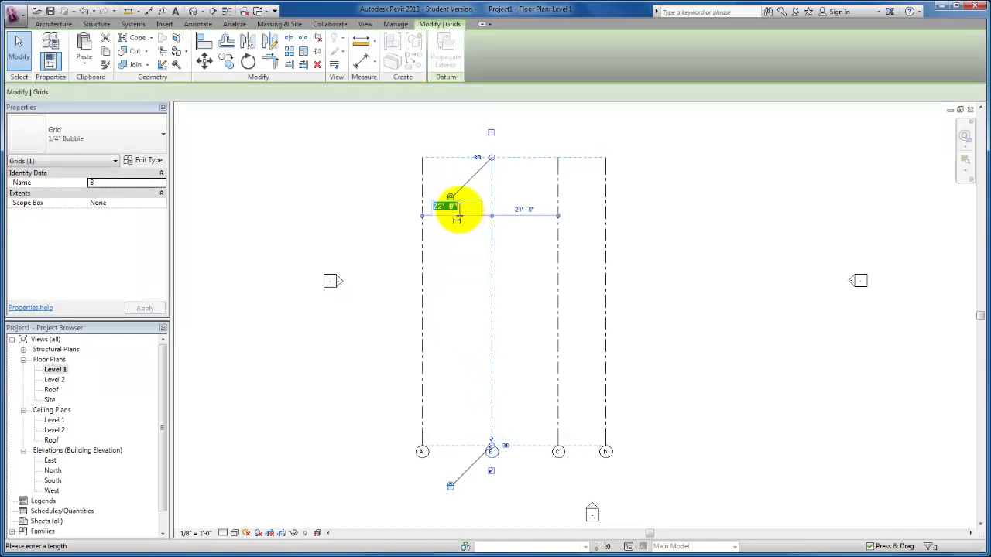
text(35)
key(Return)
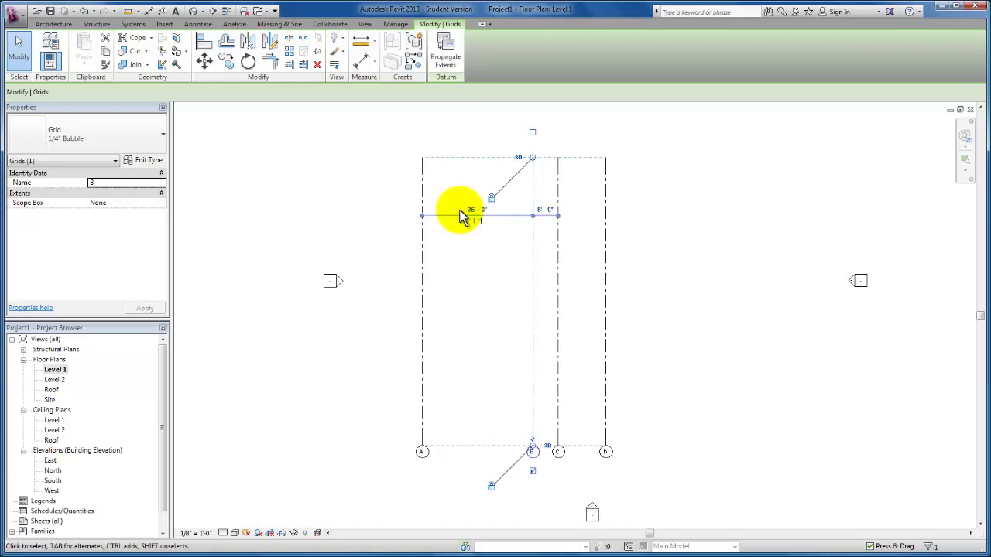
click(558, 250)
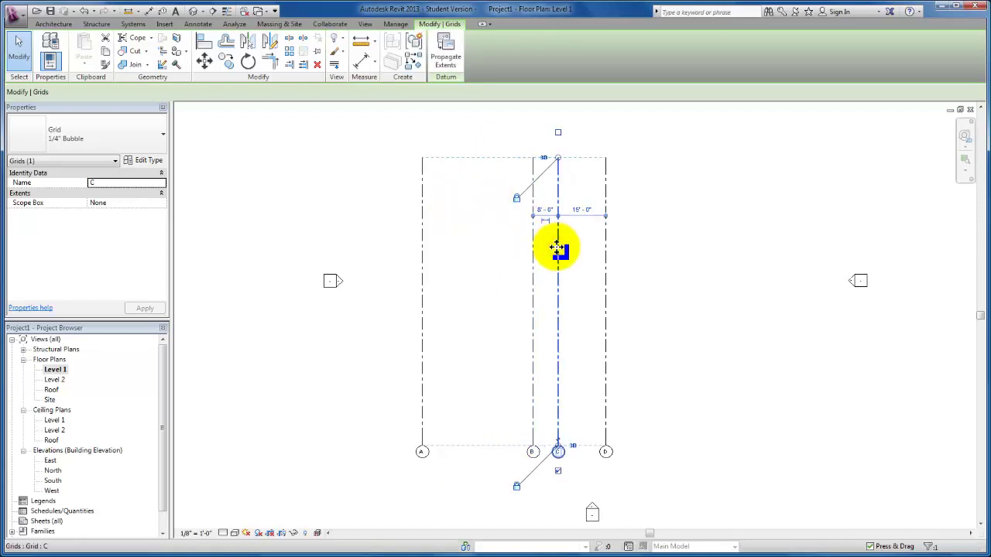
click(545, 209)
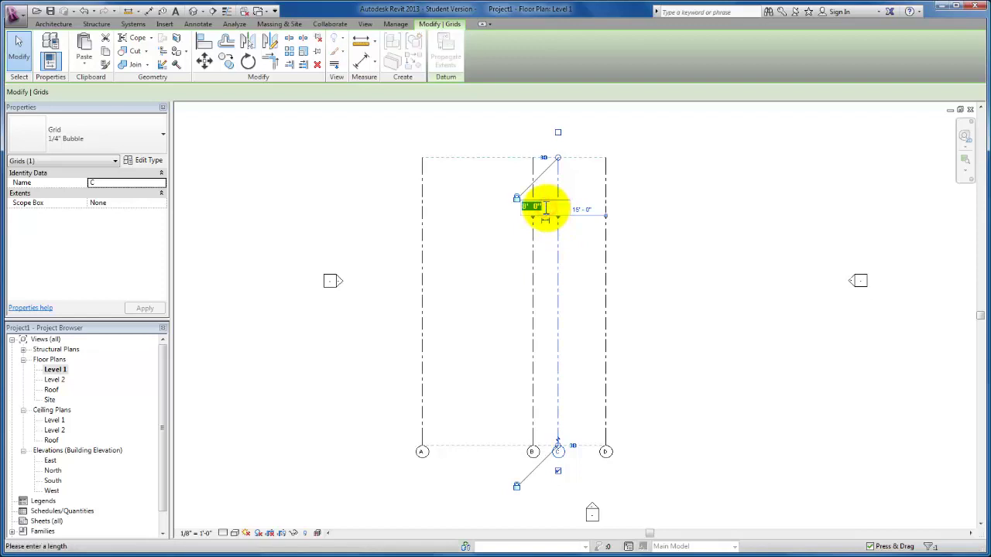
text(35)
key(Return)
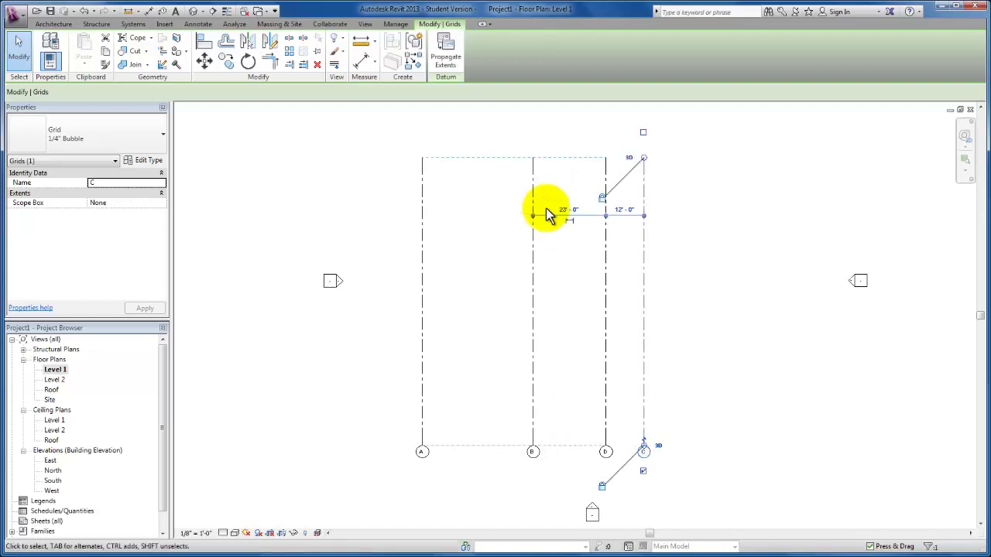
Step: Move grid D right of grid C and set their spacing to 35'-0"
click(605, 312)
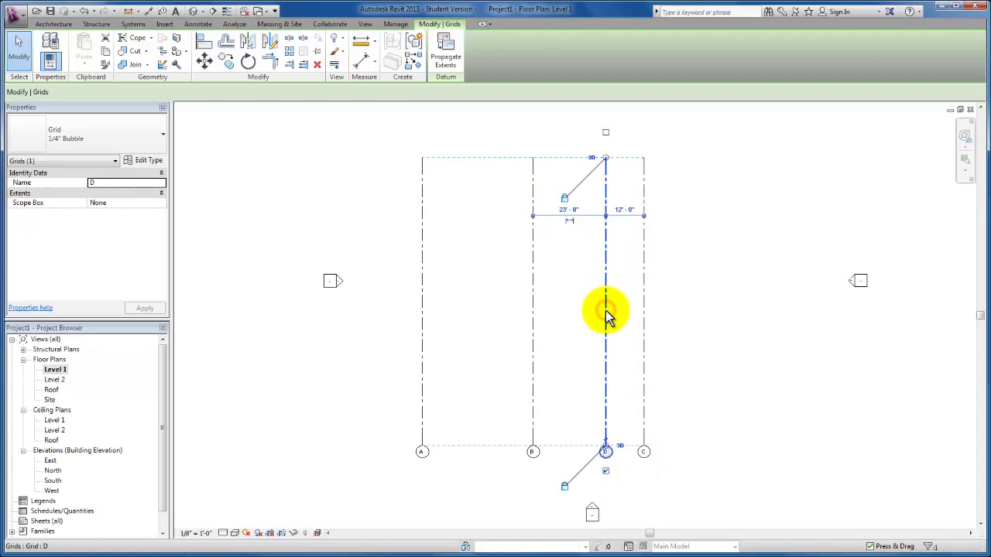
drag(605, 313, 694, 314)
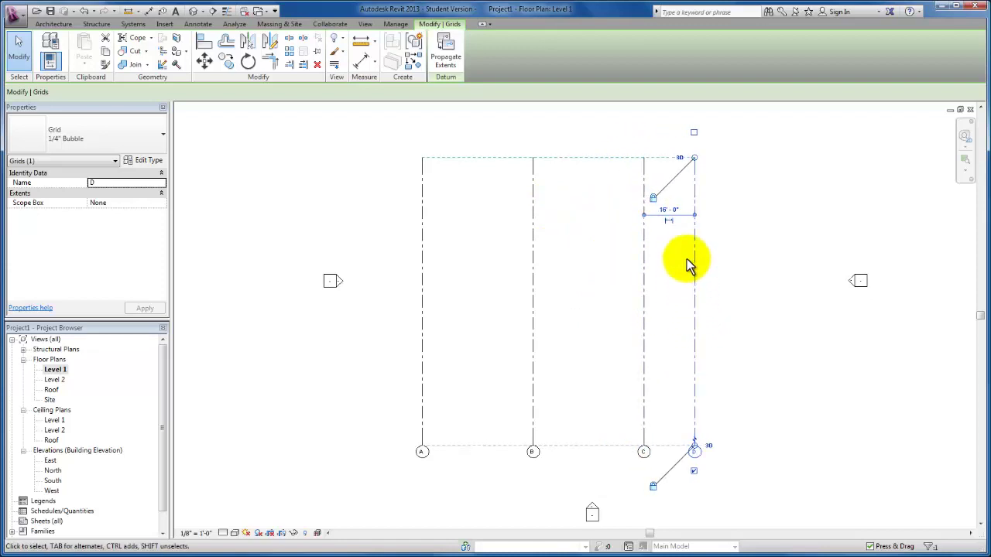
click(670, 212)
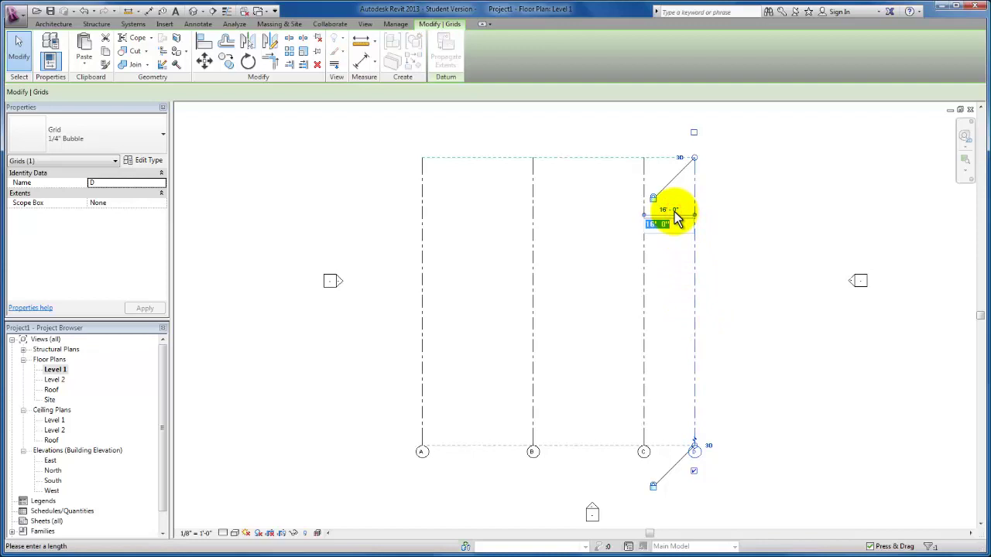
text(35)
key(Return)
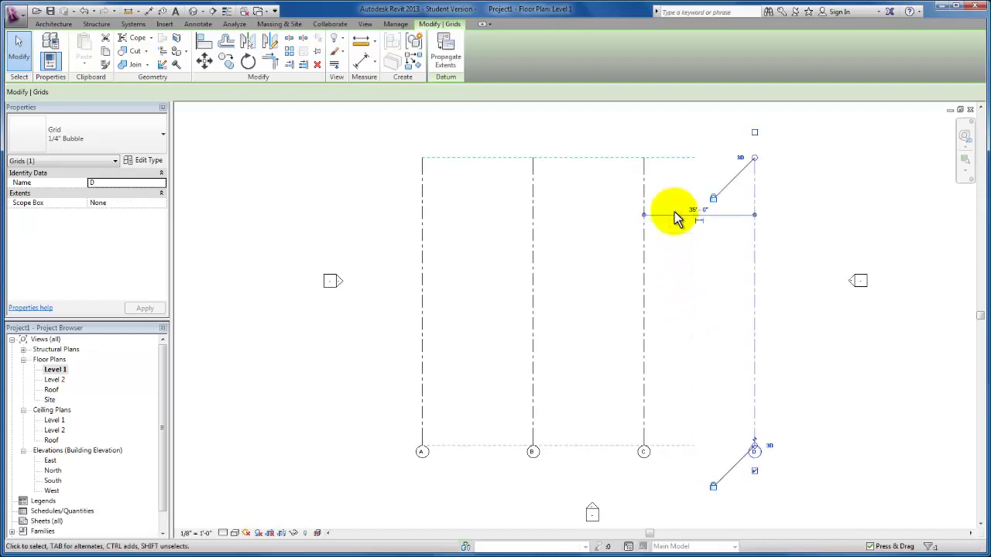
click(788, 254)
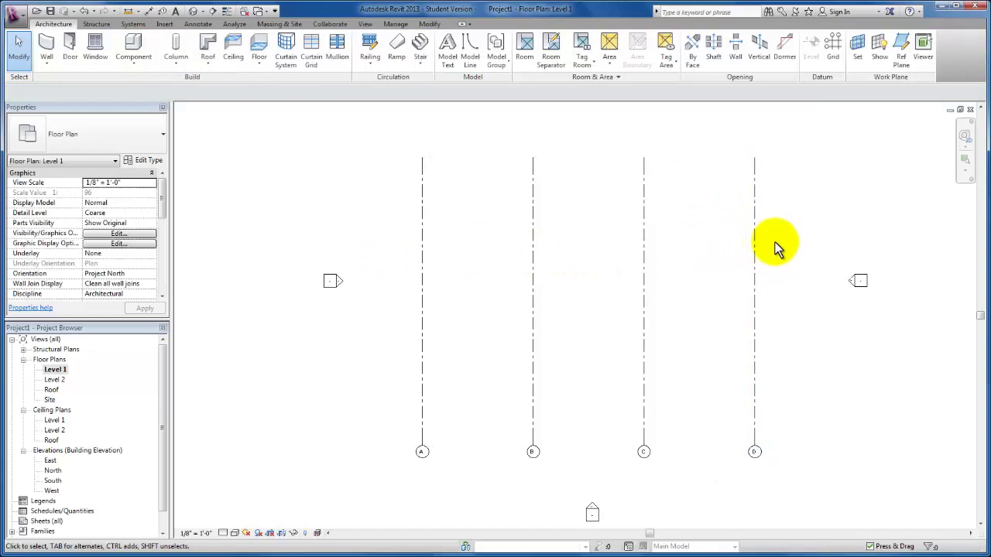
Step: Draw a horizontal grid from right of grid D to left of grid A
click(833, 51)
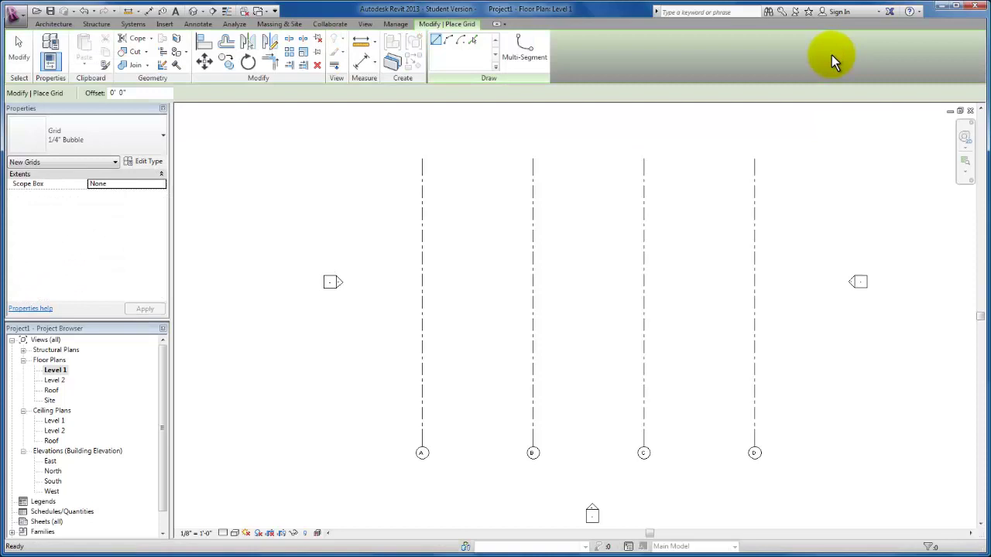
click(806, 395)
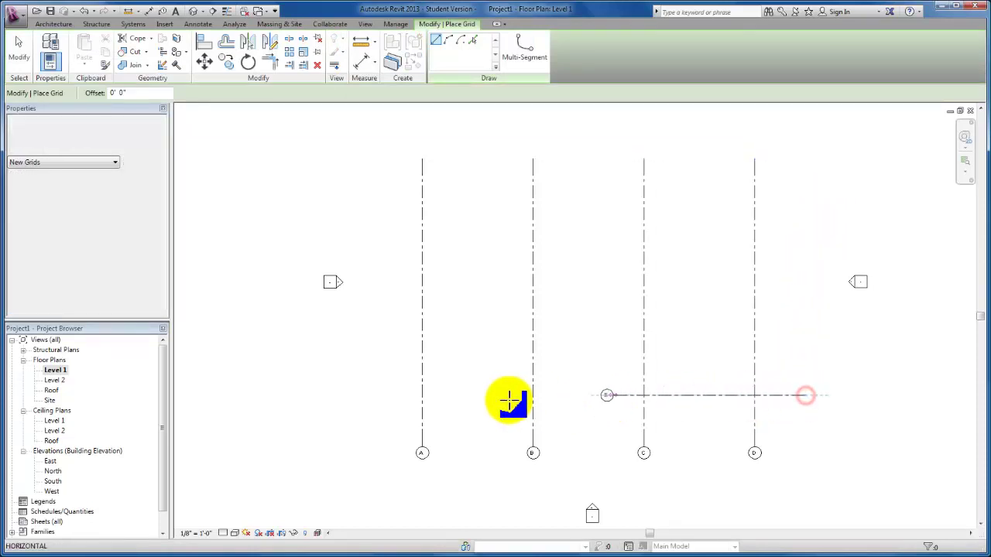
click(385, 396)
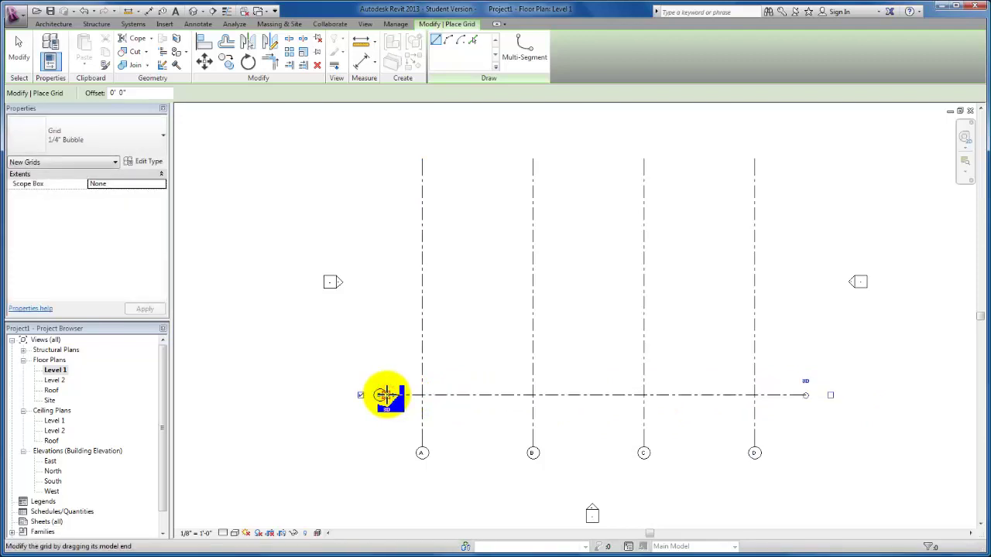
key(Escape)
key(Escape)
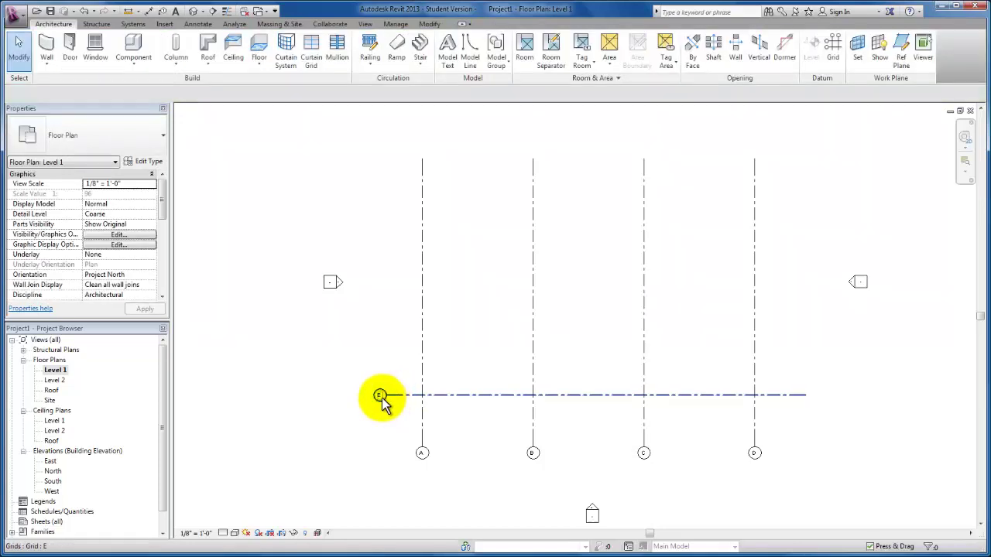
scroll(378, 398, up, 2)
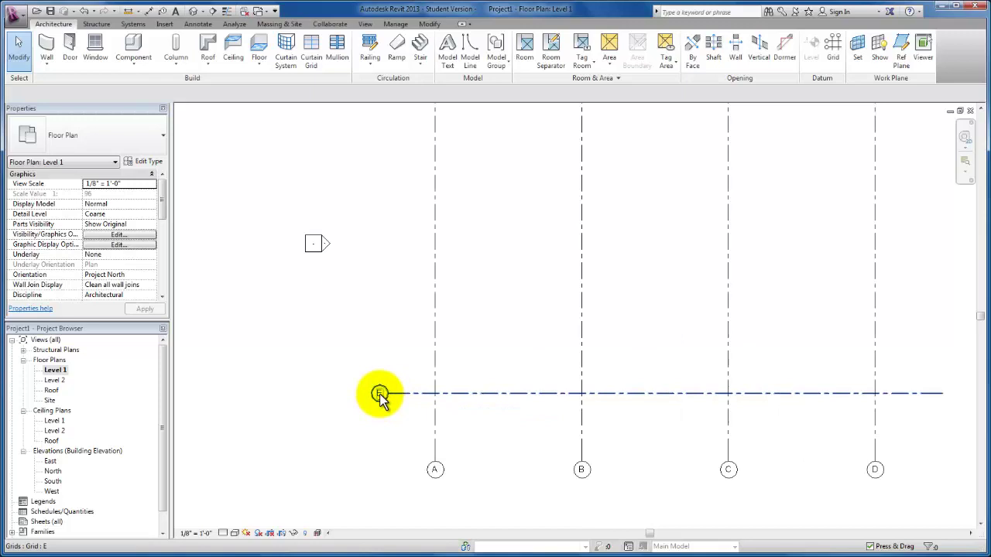
Step: Rename the horizontal grid from E to 1
click(381, 396)
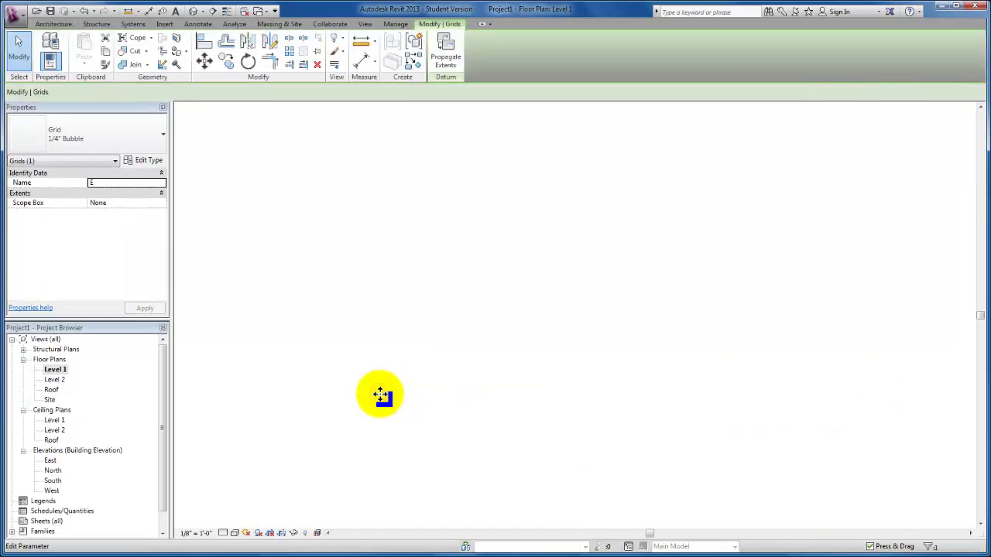
click(380, 394)
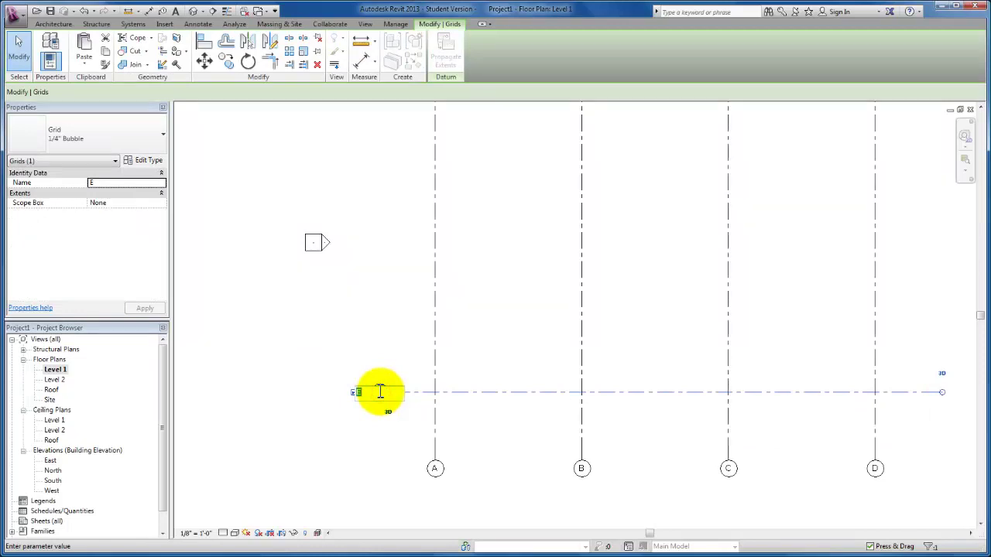
text(1)
key(Return)
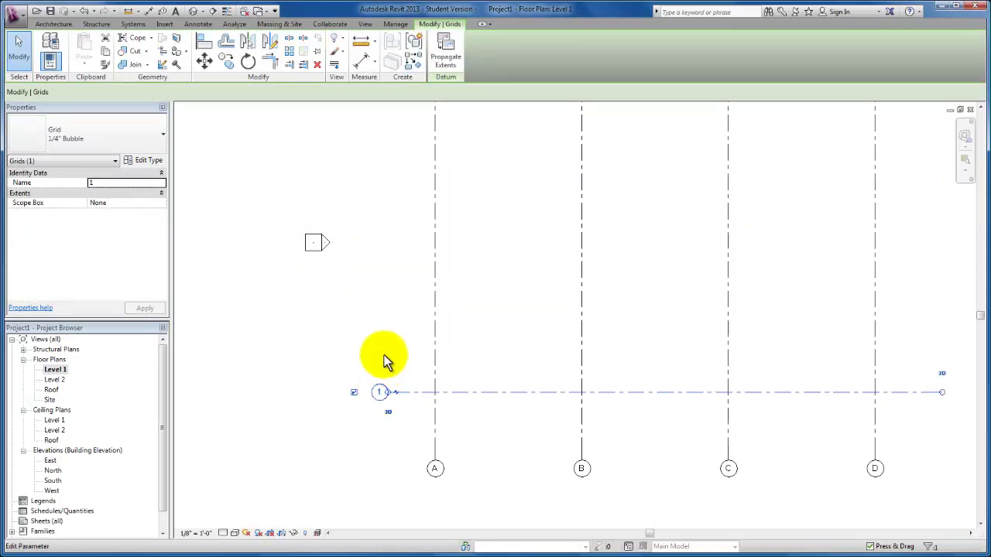
click(469, 343)
scroll(470, 343, down, 2)
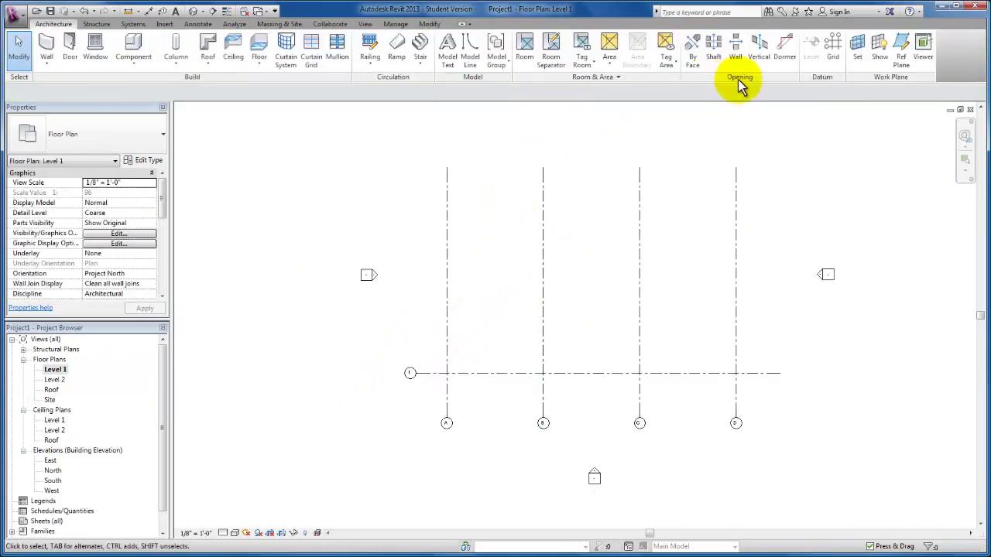
Step: Draw horizontal grids 2 and 3 above grid 1, spaced 25'-0" apart
click(834, 51)
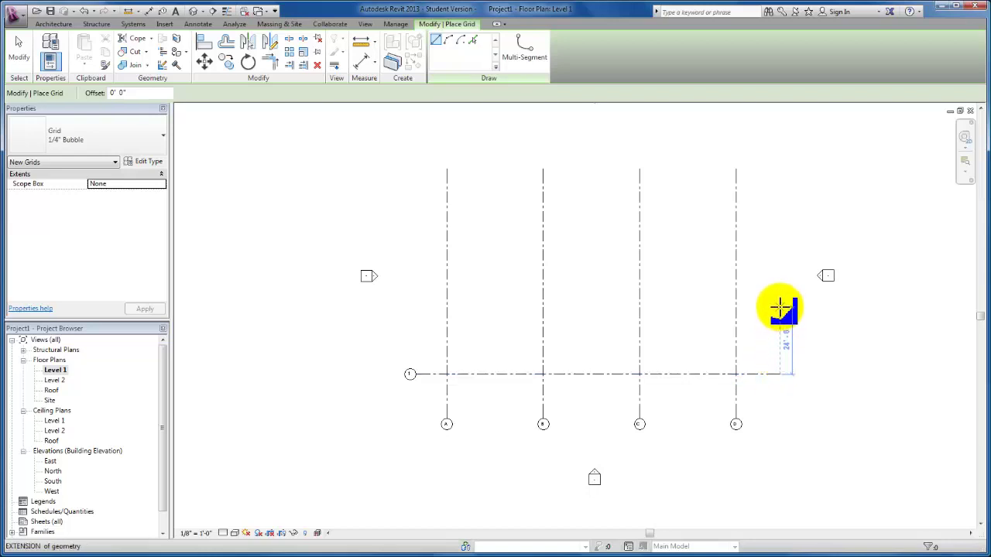
click(781, 307)
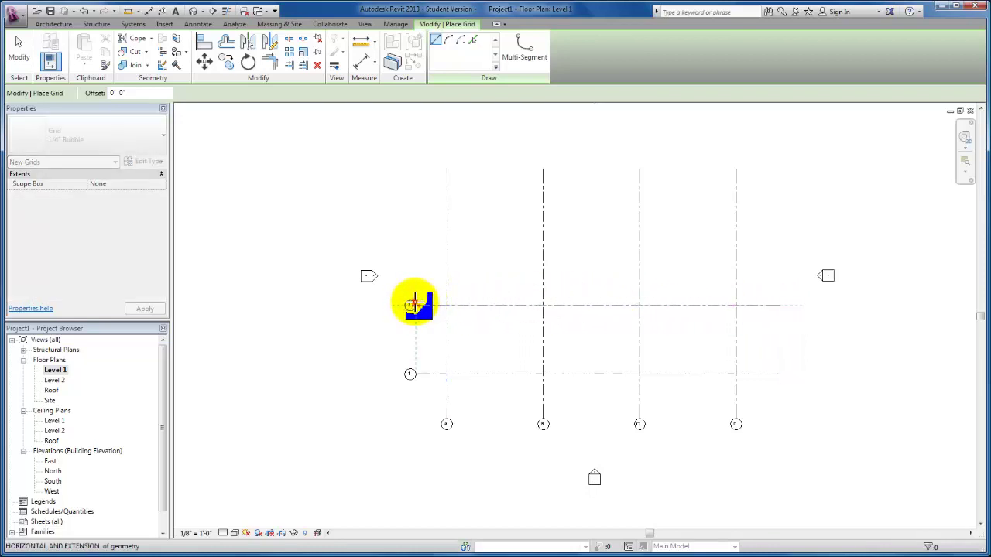
click(414, 305)
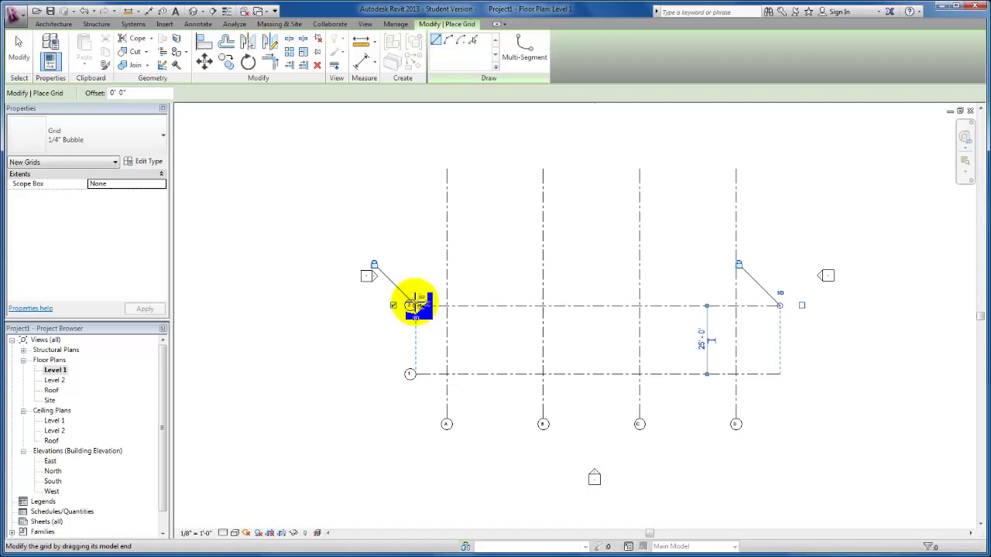
click(779, 304)
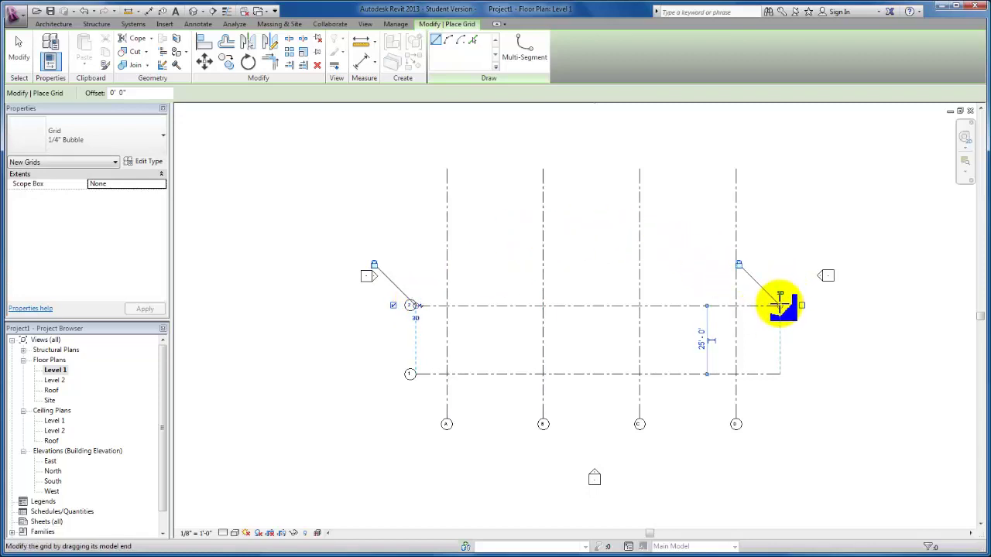
click(779, 237)
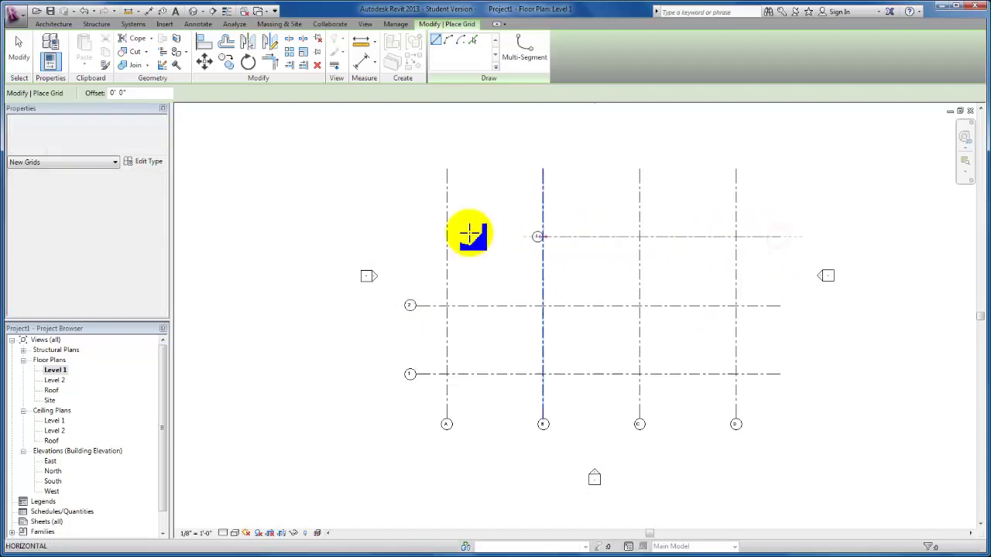
click(415, 235)
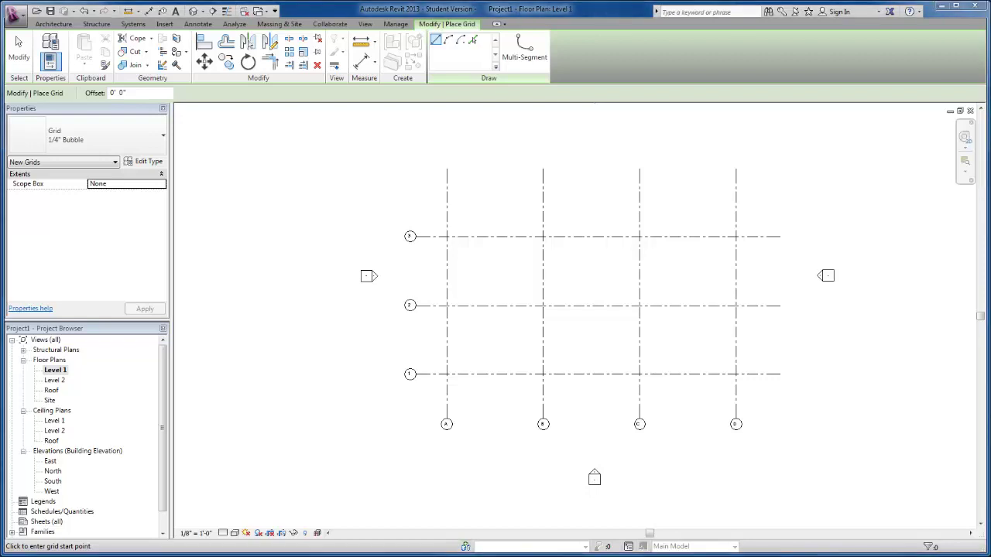
key(Escape)
key(Escape)
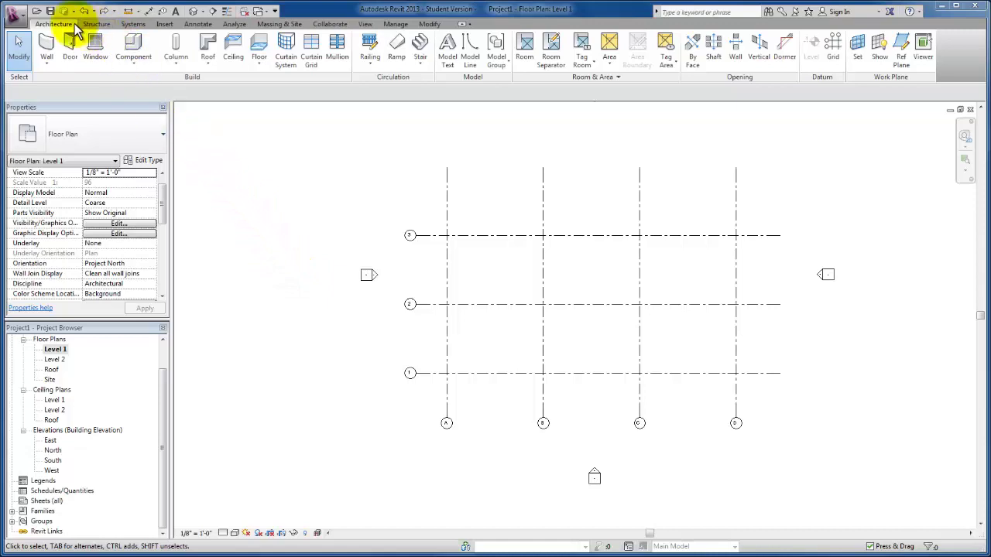
Step: Start placing W10X49 structural columns set to Height, reaching up to the Roof level
click(177, 67)
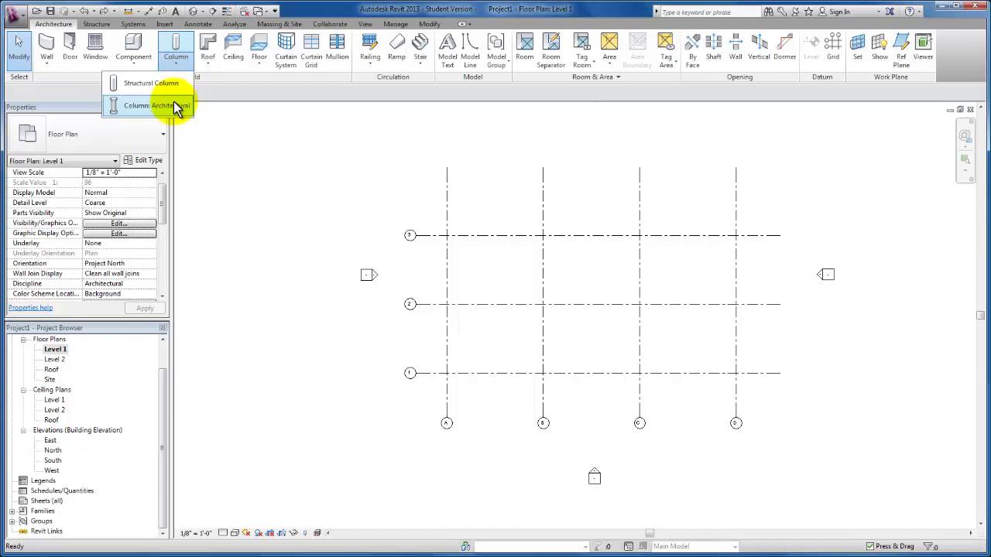
click(175, 85)
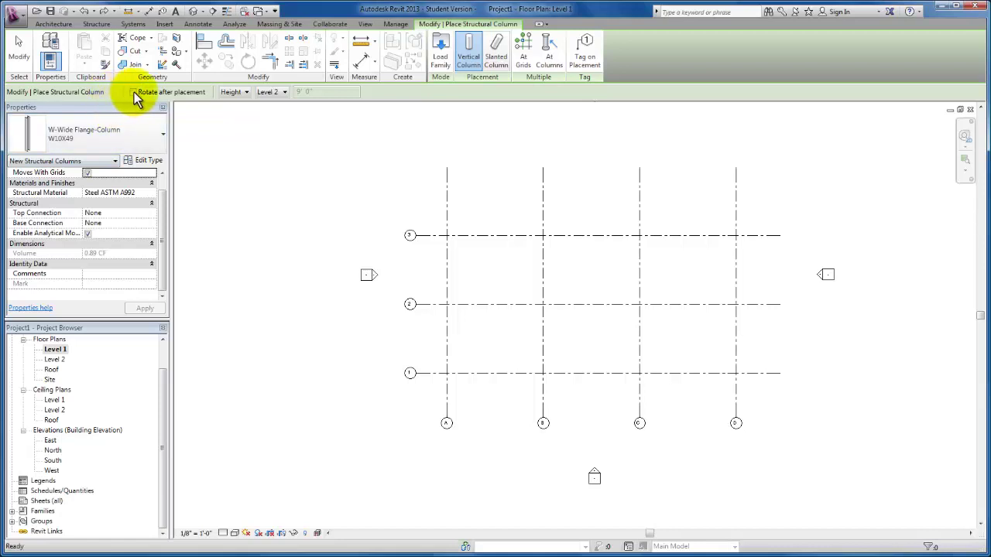
click(246, 92)
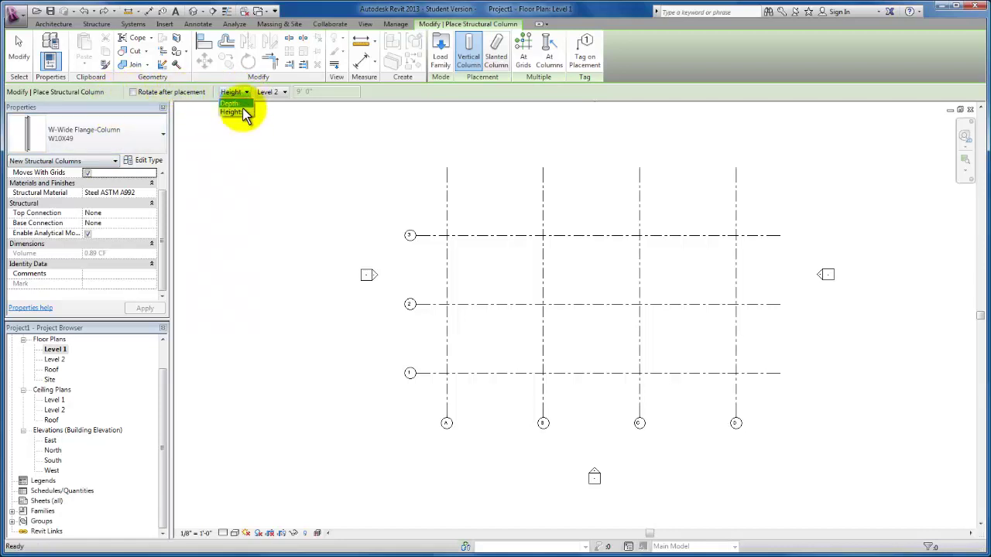
click(243, 110)
click(284, 92)
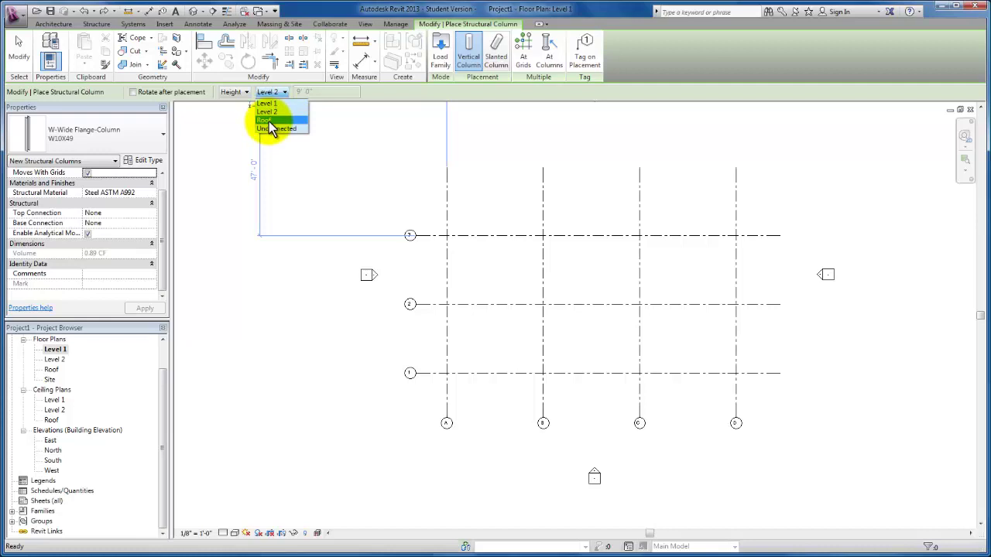
click(267, 120)
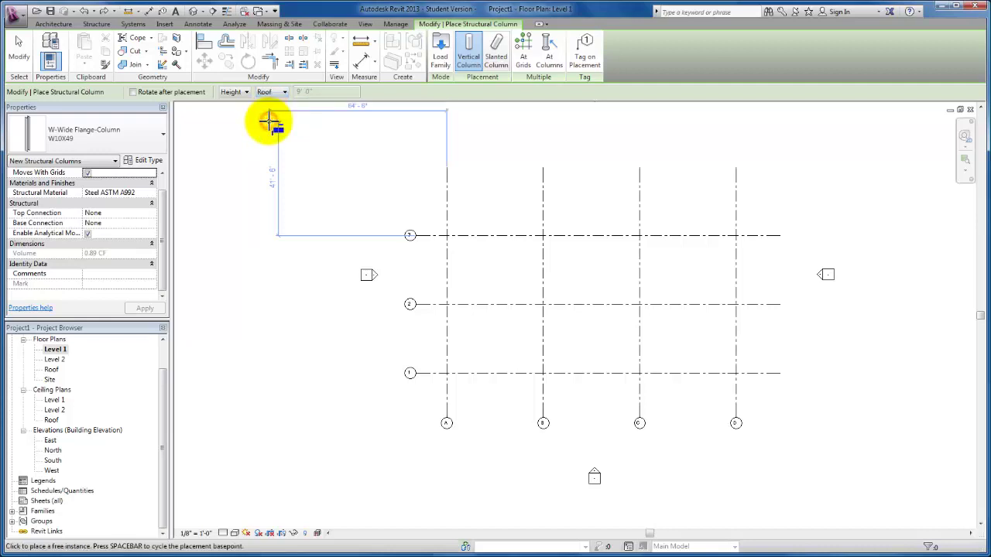
Step: Switch to At Grids placement and crossing-select all grid lines A–D and 1–3
click(525, 48)
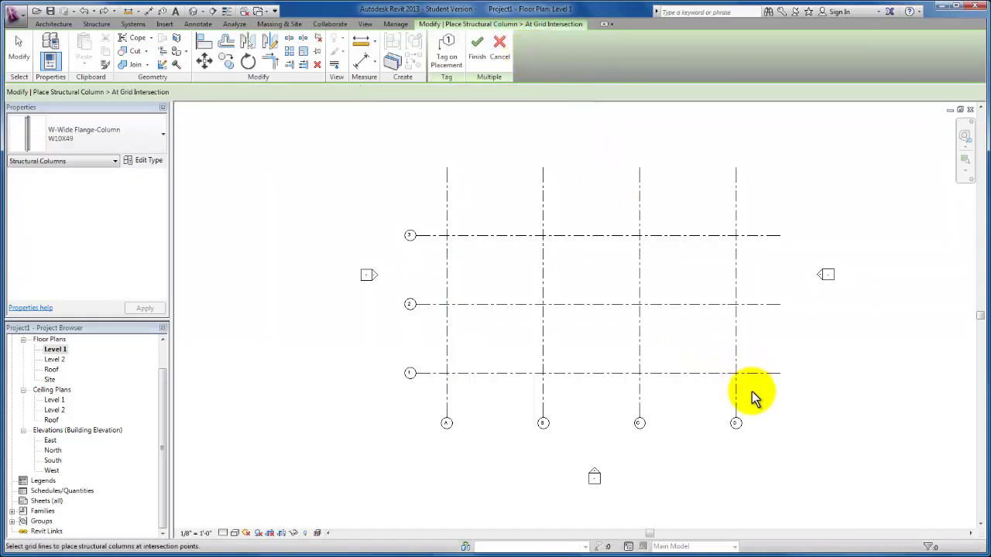
drag(751, 391, 434, 213)
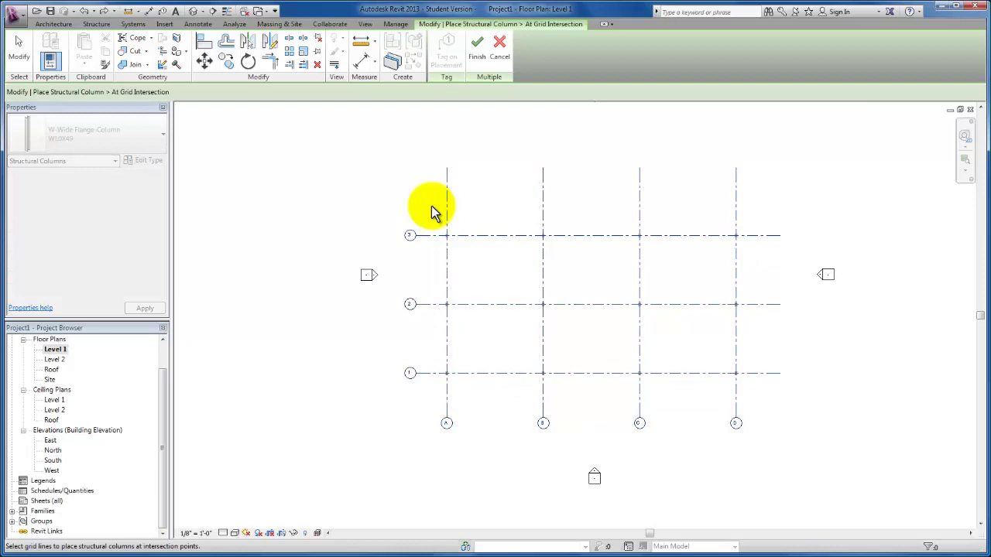
scroll(467, 261, up, 2)
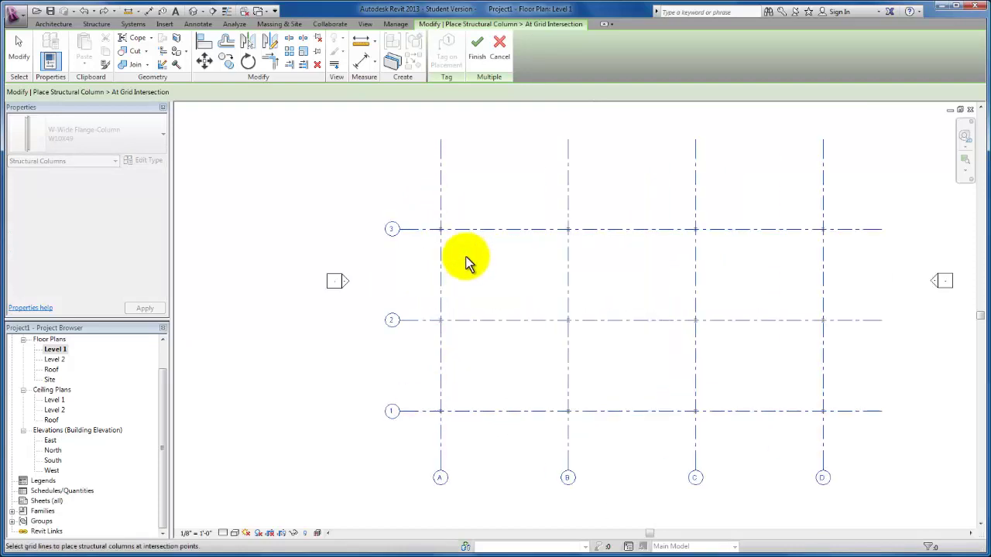
scroll(464, 261, up, 1)
middle_drag(460, 261, 405, 250)
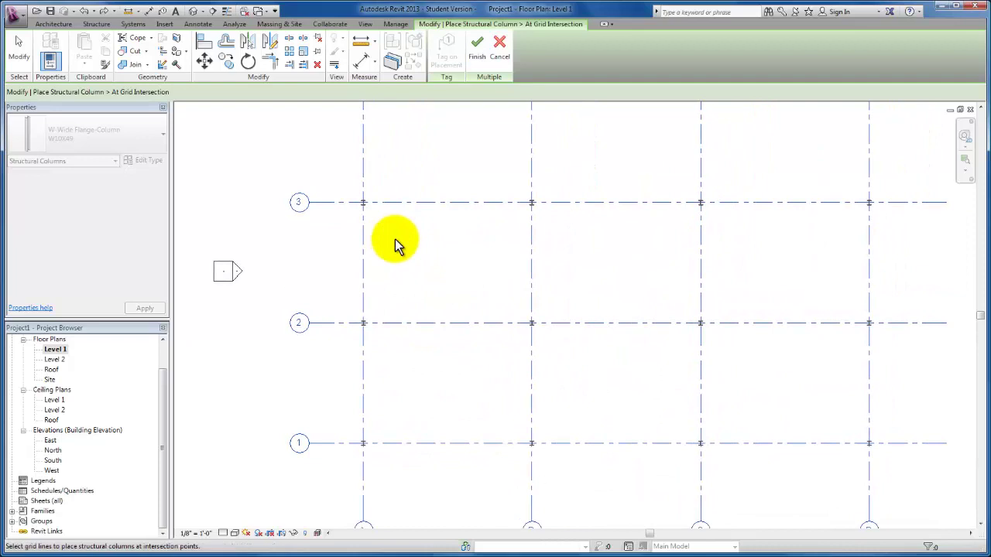
Step: Finish the grid-intersection structural column placement and exit the column tool
click(477, 47)
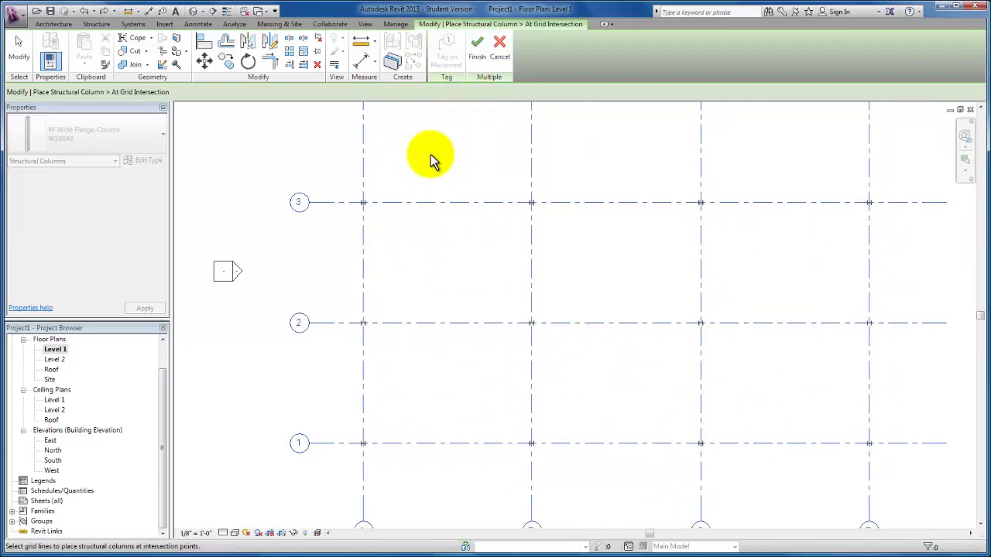
middle_drag(432, 161, 417, 153)
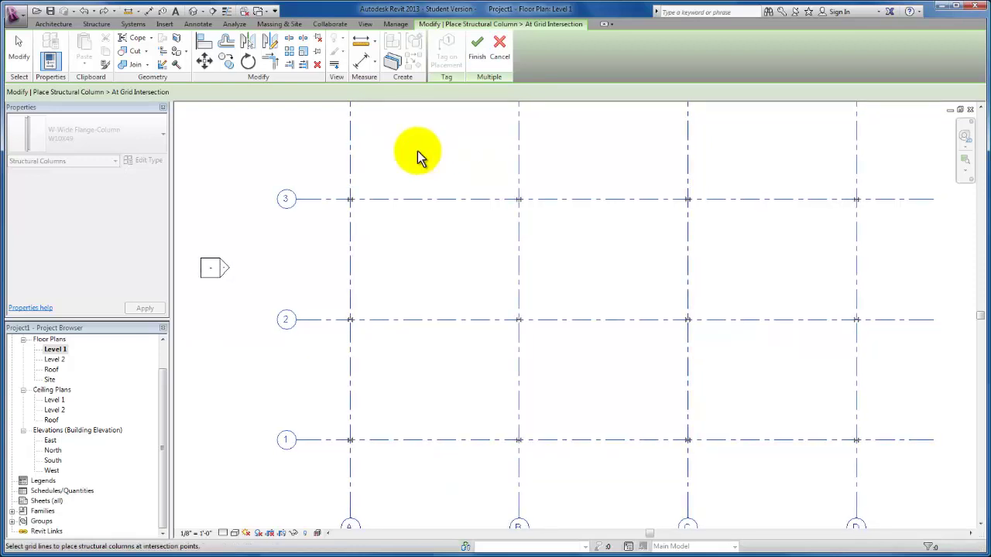
click(479, 57)
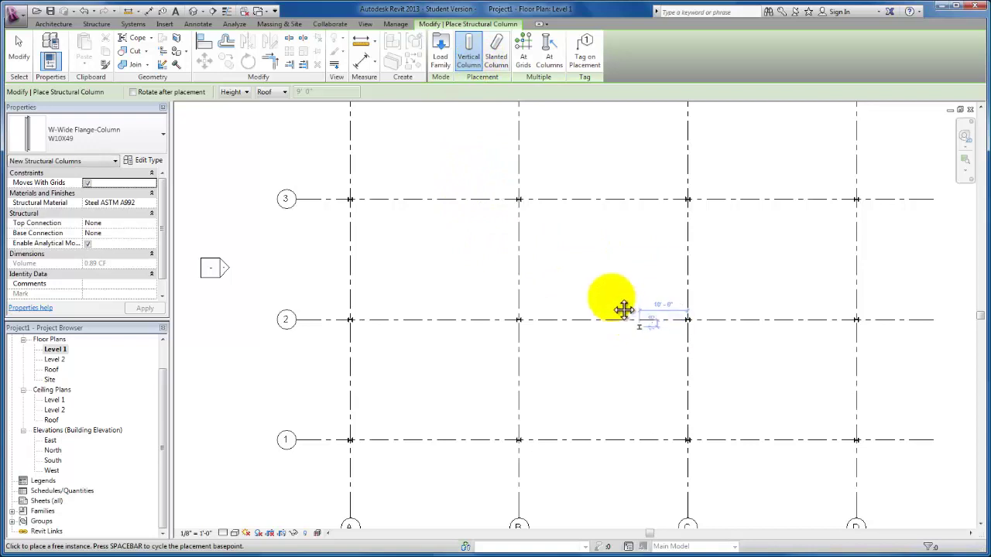
middle_drag(645, 328, 609, 288)
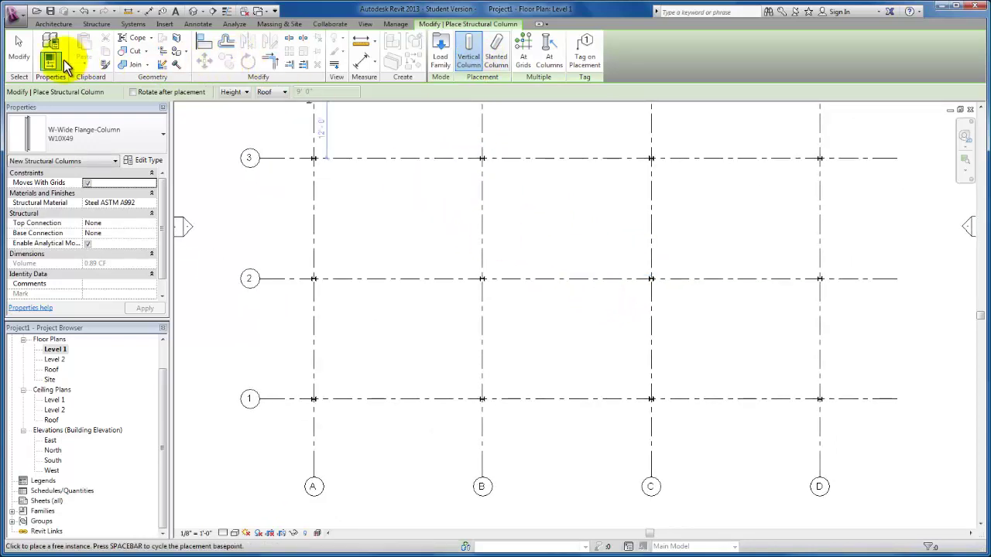
click(21, 56)
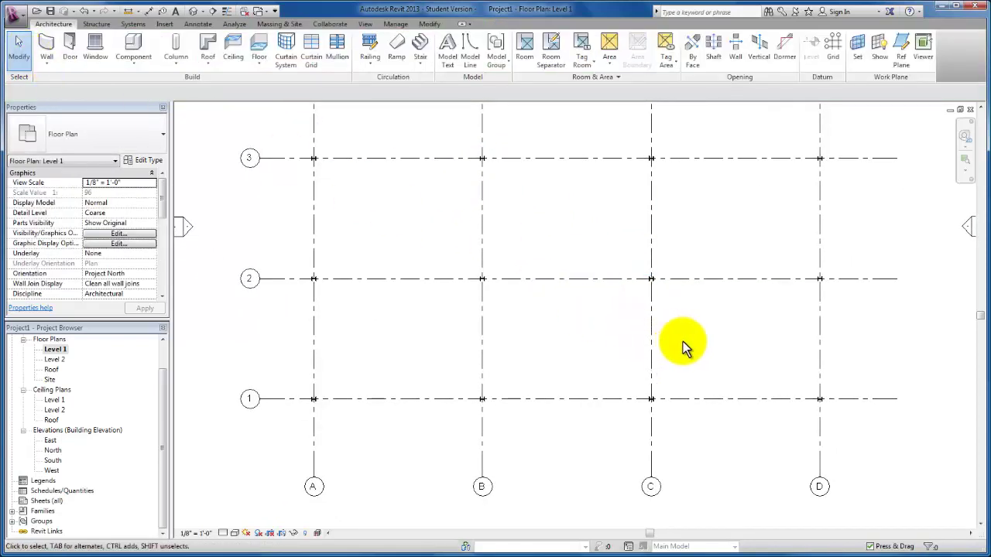
scroll(686, 346, down, 2)
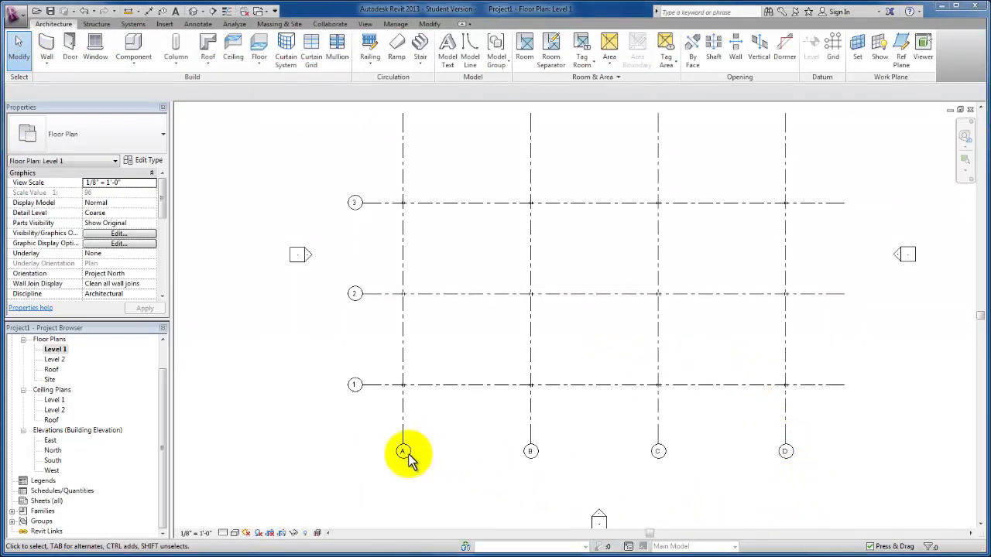
Step: Start placing 24" x 24" rectangular architectural columns with their top level set to Roof
click(177, 68)
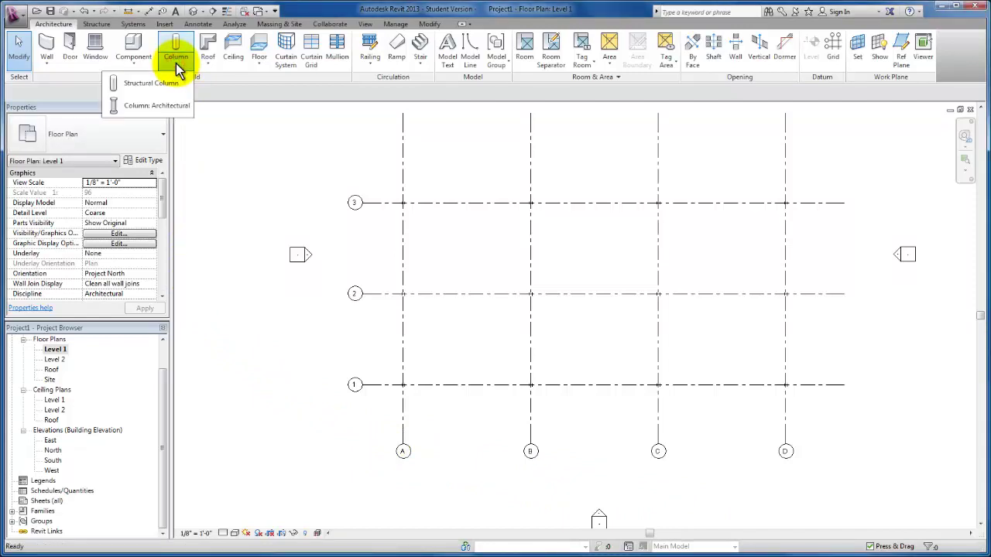
click(173, 109)
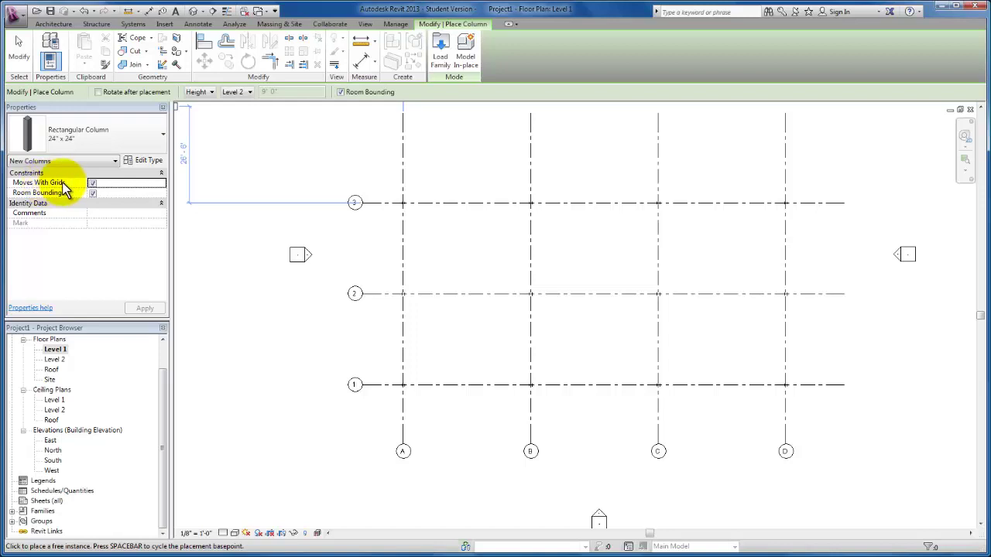
click(248, 93)
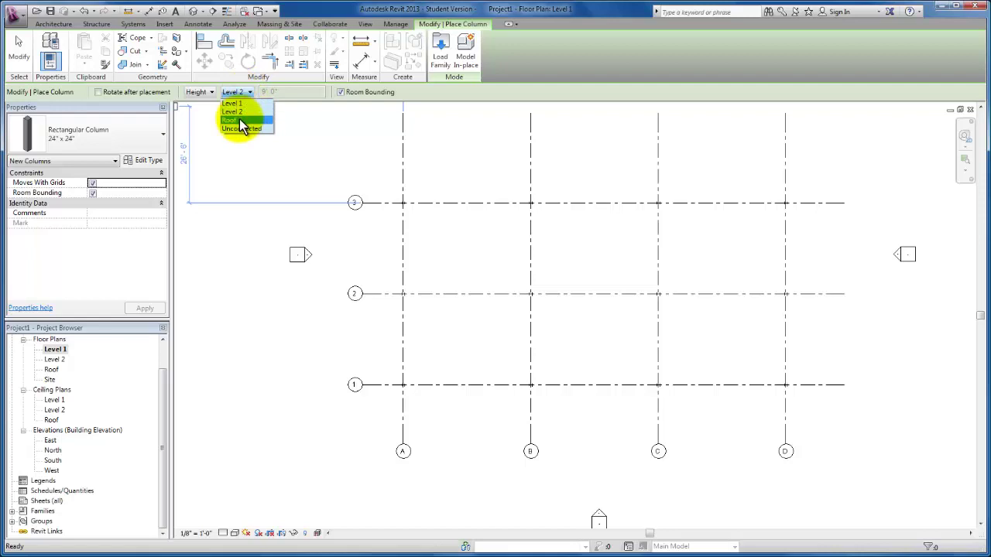
click(241, 122)
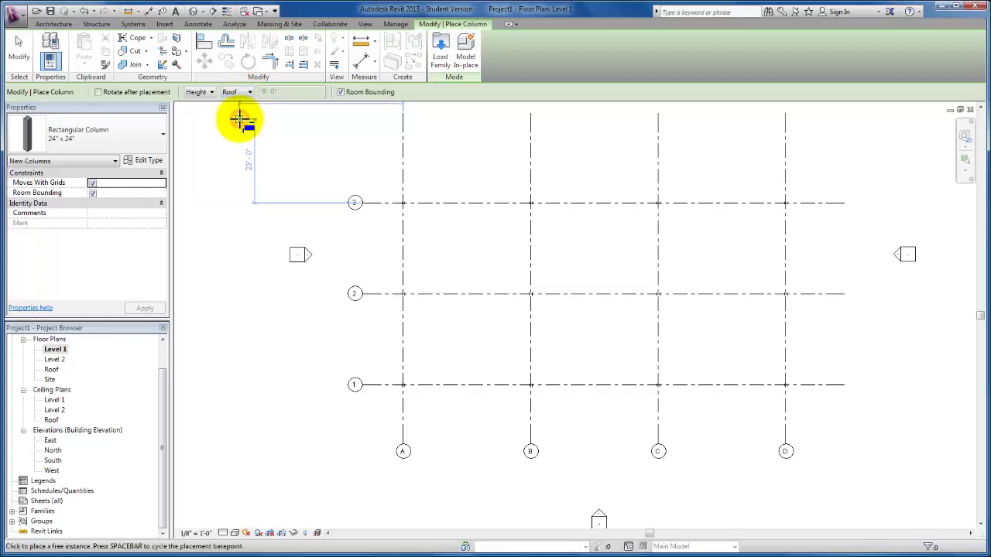
Step: Place 24" x 24" columns at A/3, A/2, A/1, B/1, C/1, D/1, D/2, D/3, C/3, B/3 and B/2, then exit
click(403, 203)
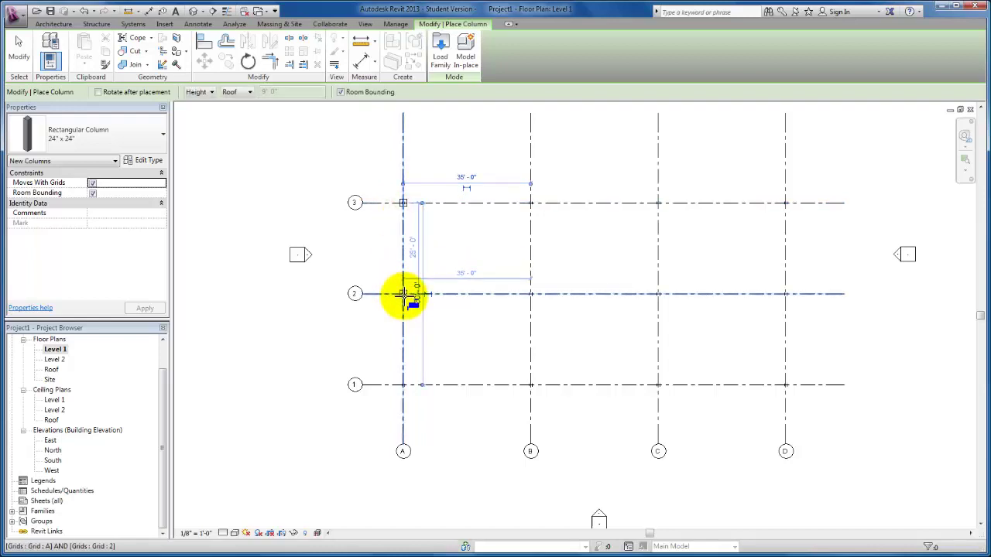
click(403, 294)
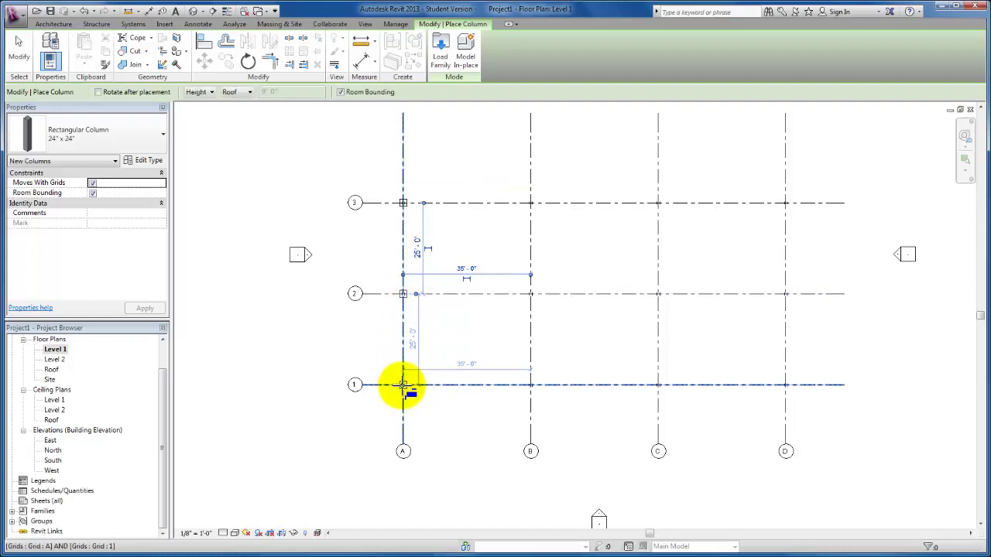
click(402, 385)
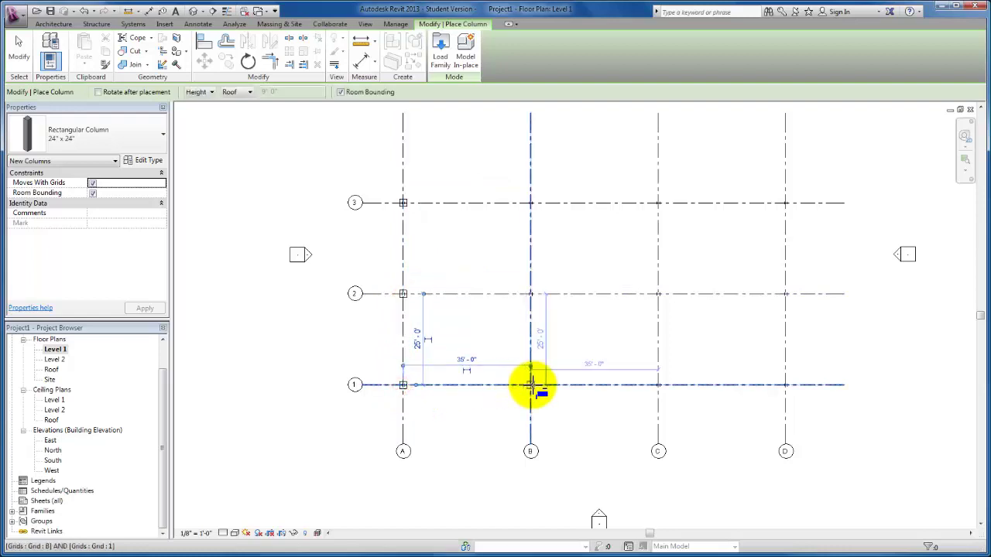
click(530, 384)
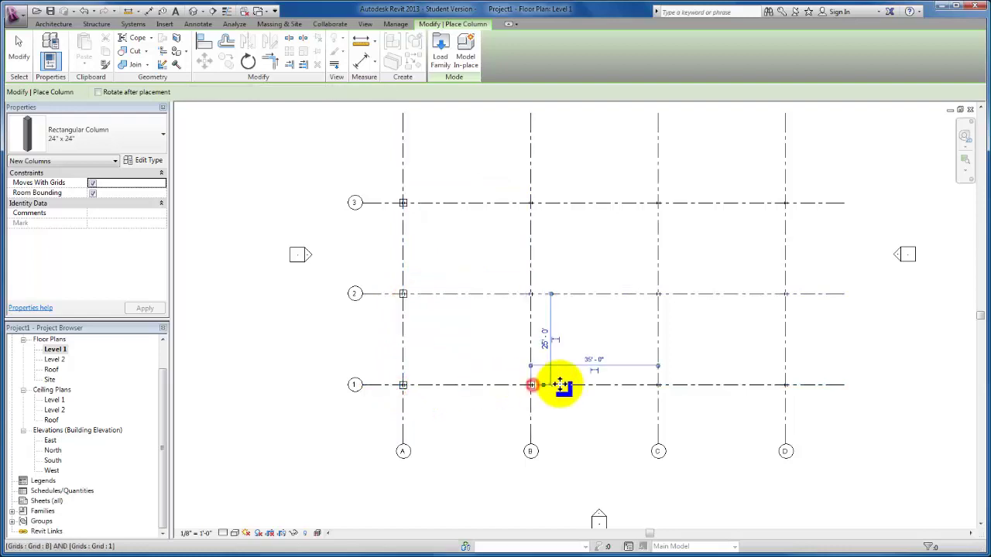
click(658, 384)
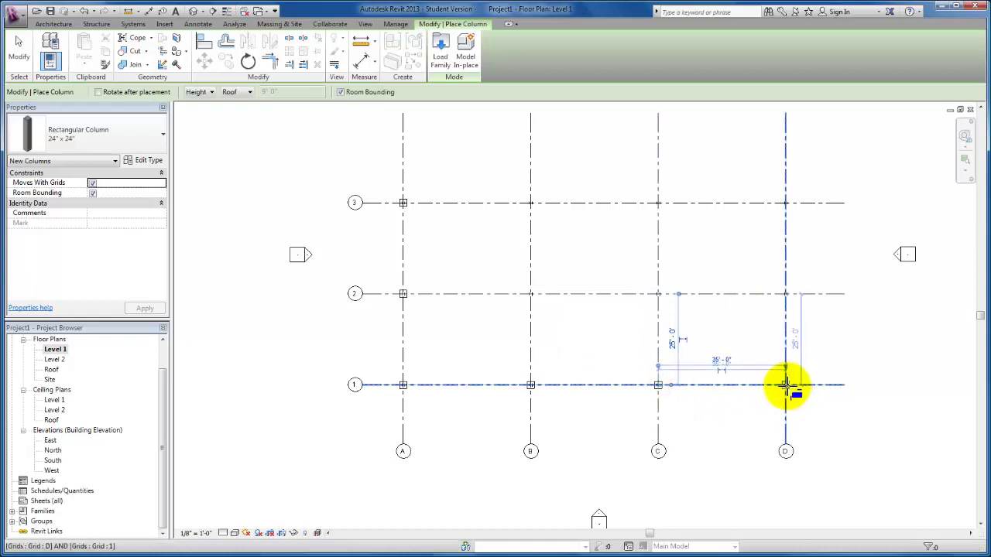
click(786, 385)
click(786, 294)
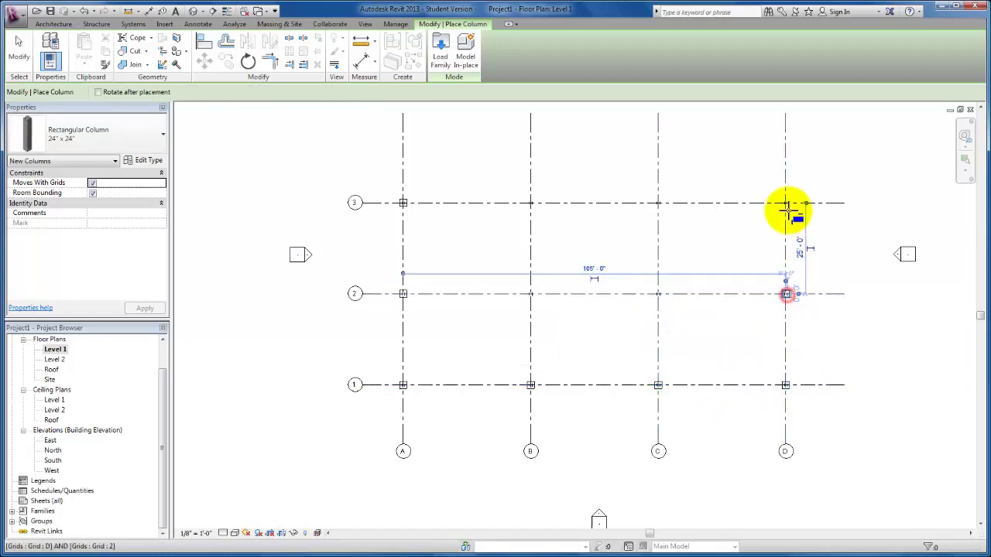
click(786, 204)
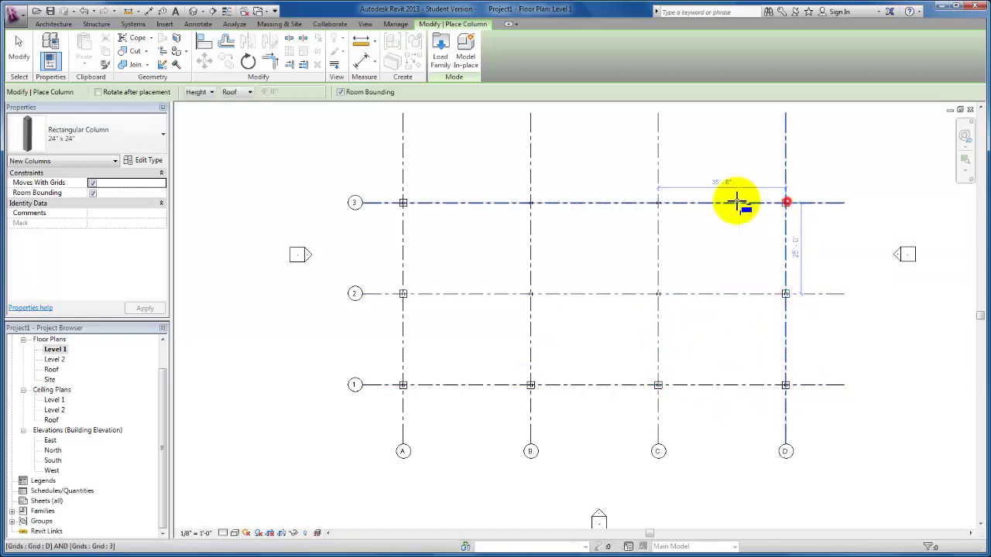
click(659, 202)
click(530, 203)
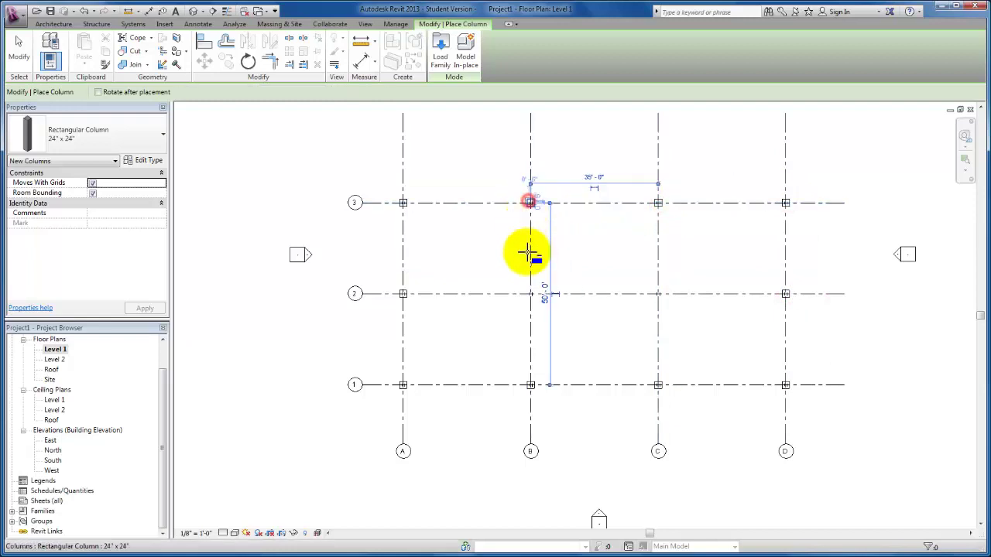
click(531, 294)
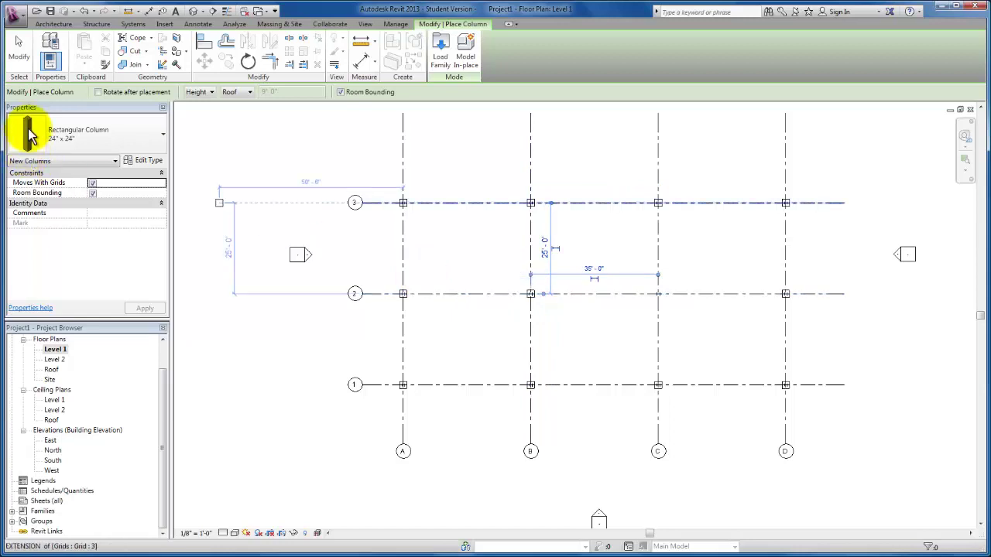
click(18, 54)
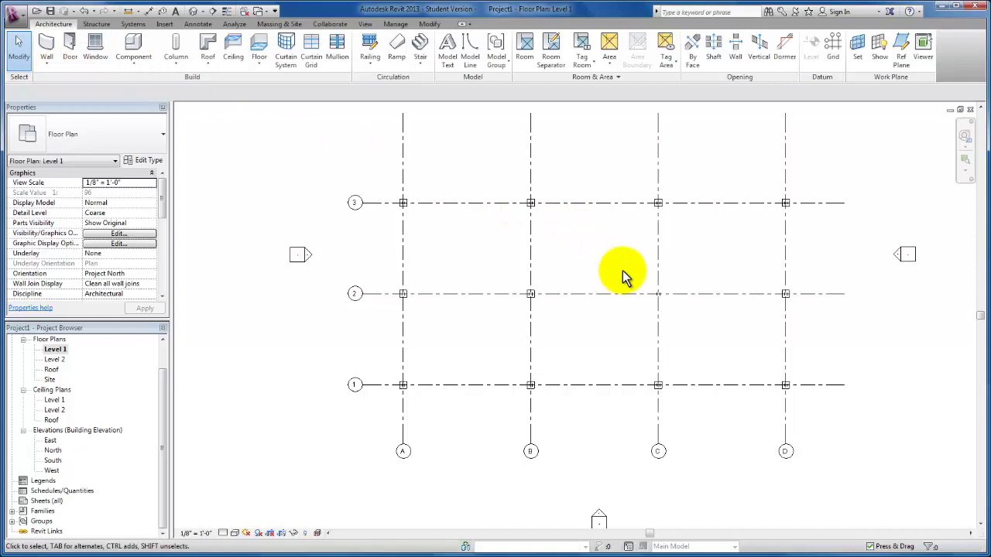
drag(622, 271, 686, 317)
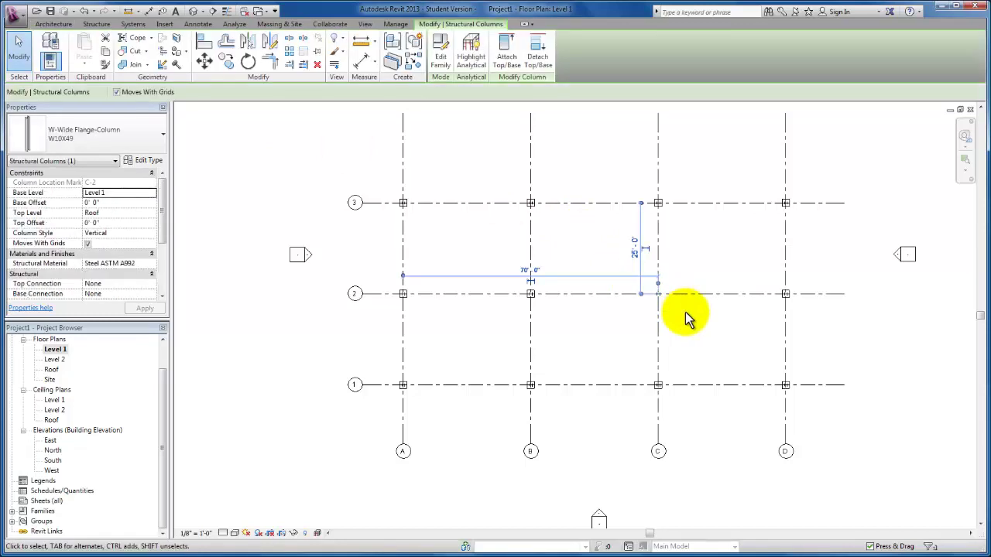
key(Escape)
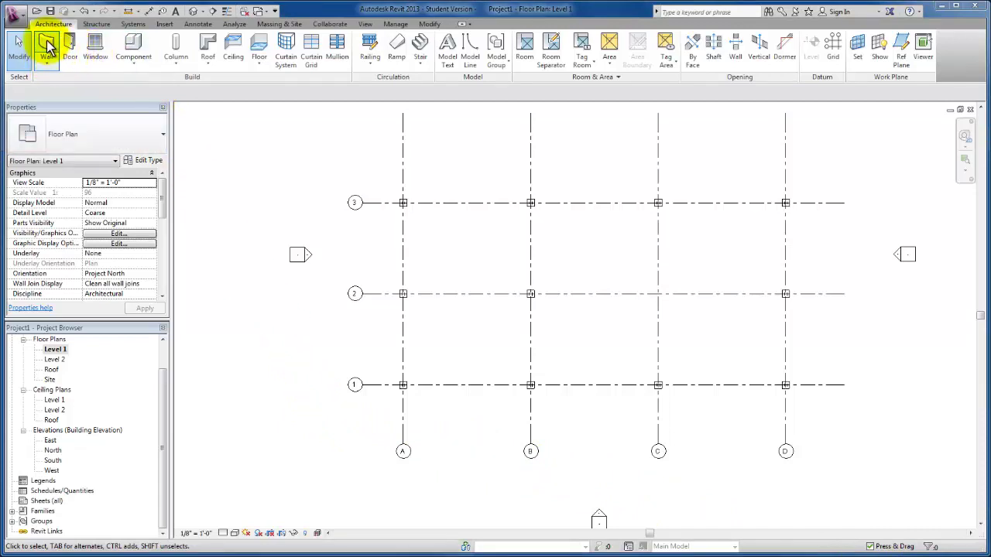
Step: Start Generic - 12" architectural walls with top constraint Roof and location line Finish Face: Exterior
click(47, 62)
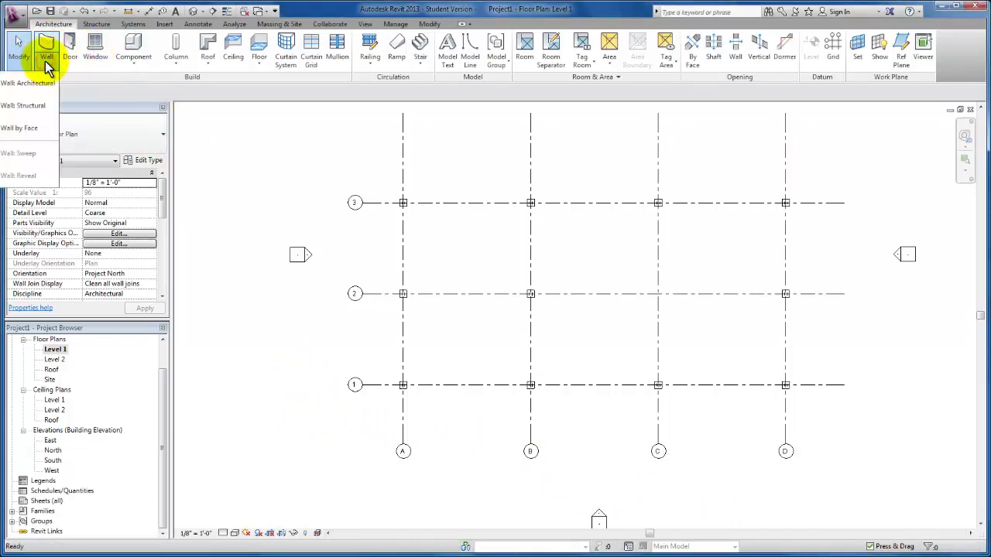
click(45, 85)
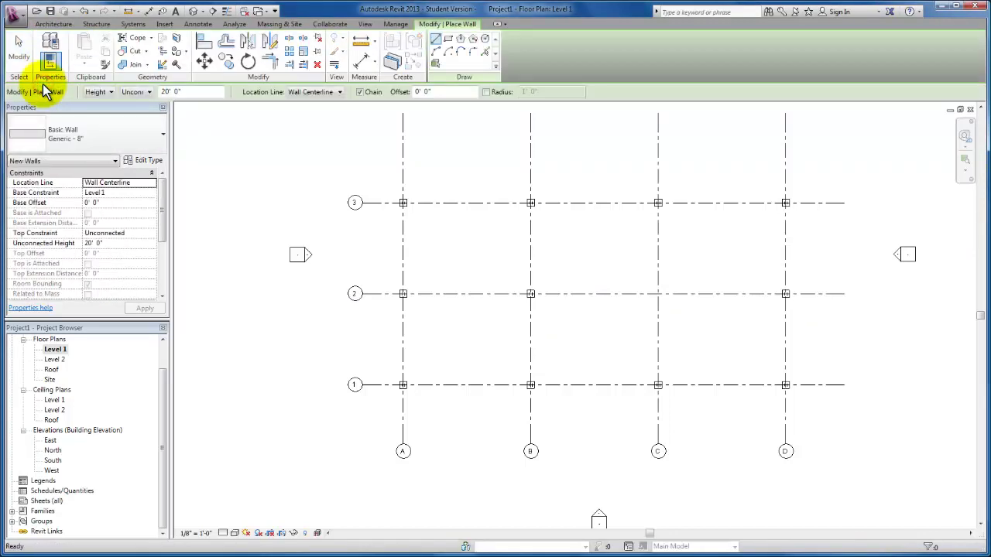
click(135, 140)
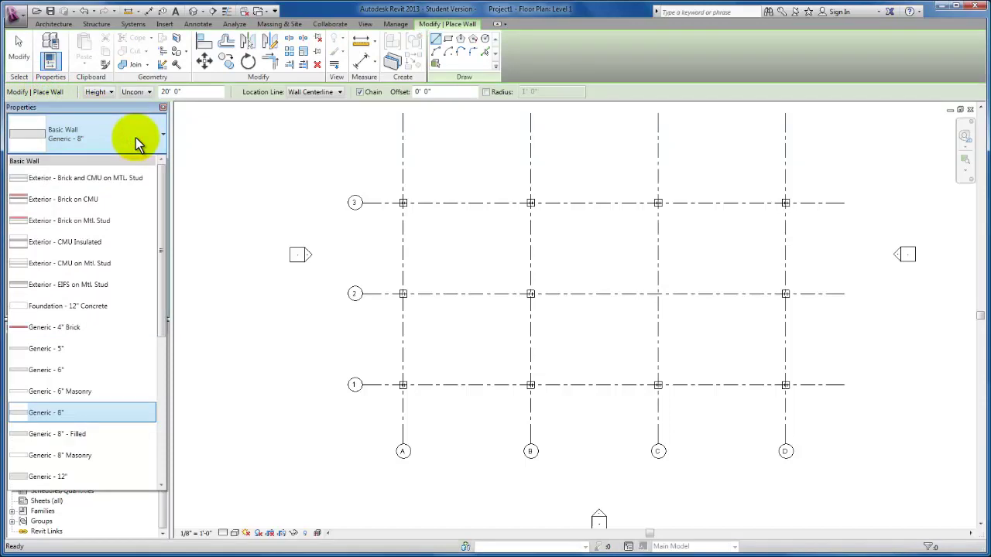
drag(161, 254, 144, 285)
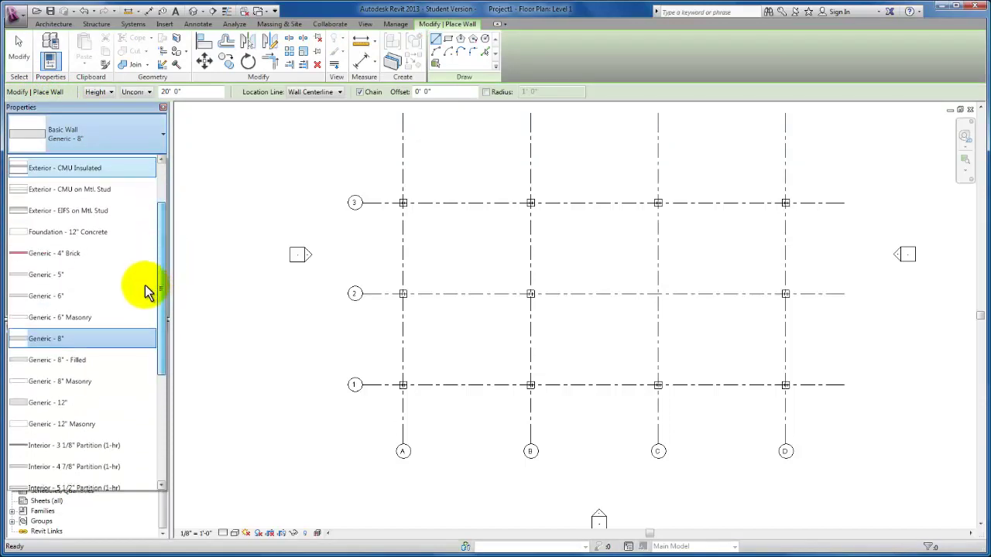
click(71, 401)
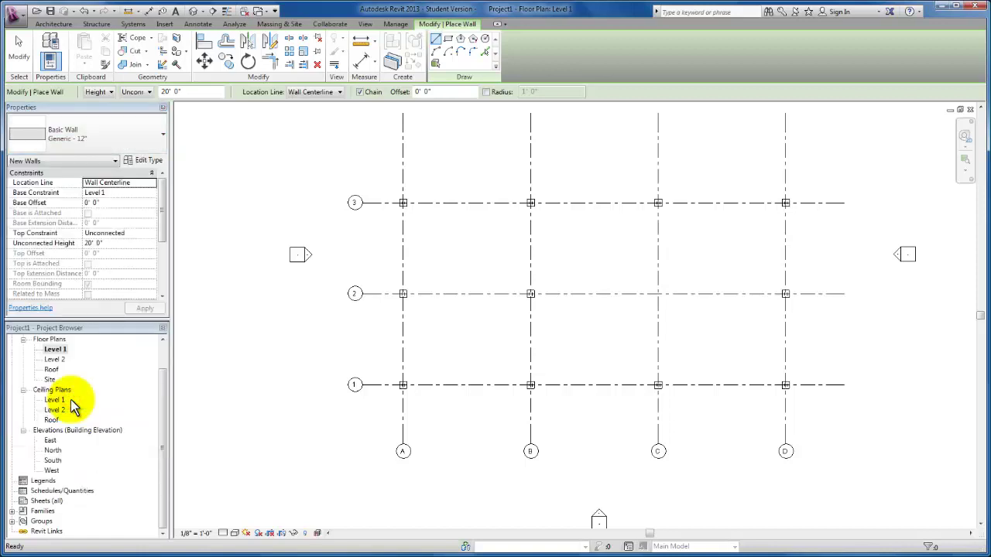
click(151, 234)
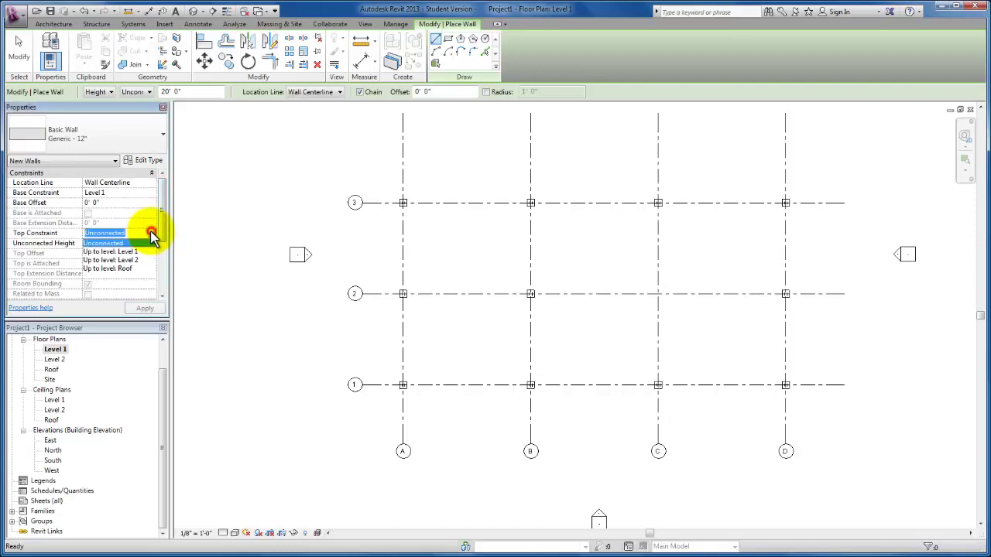
click(125, 268)
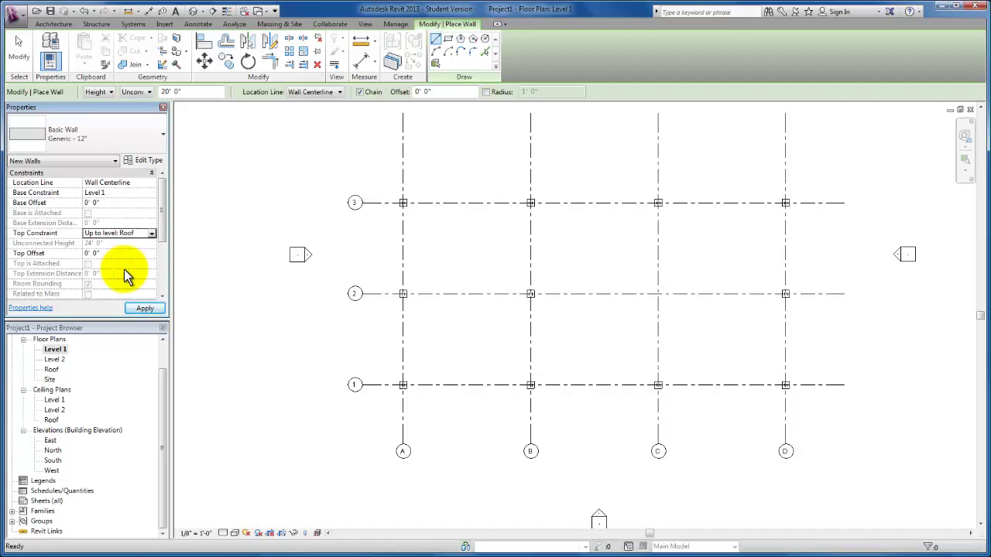
click(339, 92)
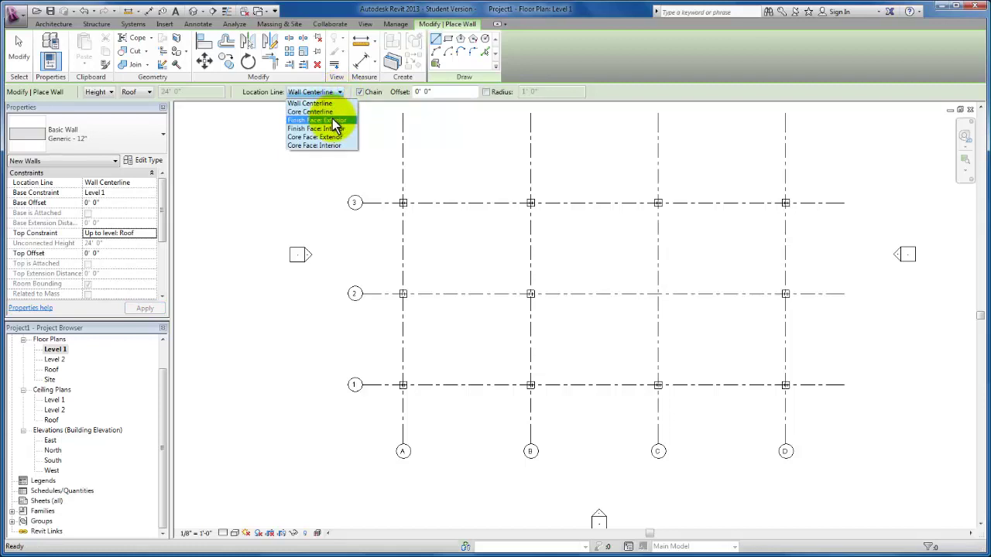
click(333, 121)
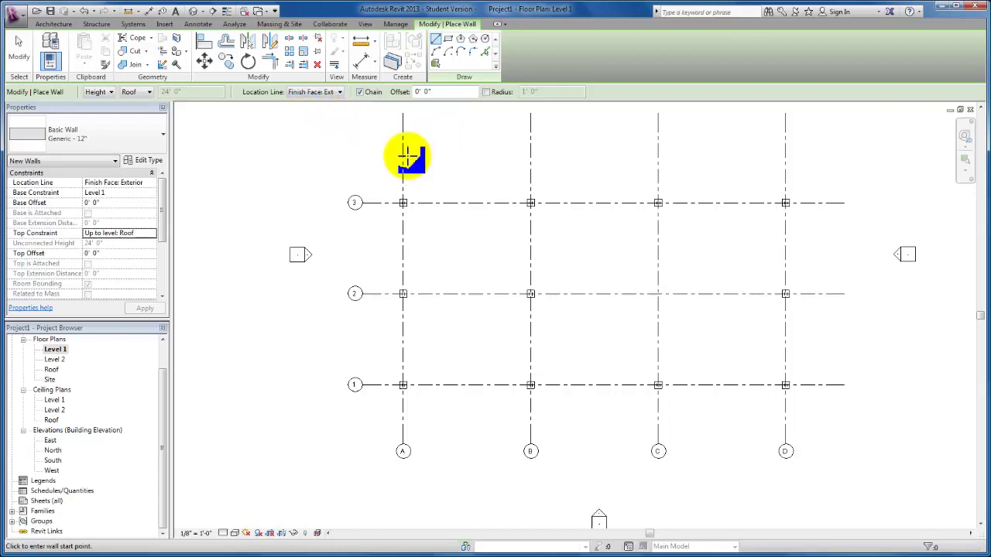
Step: Draw chained 12" walls from A/3 to D/3, D/1, A/1 and back to A/3
scroll(404, 202, up, 2)
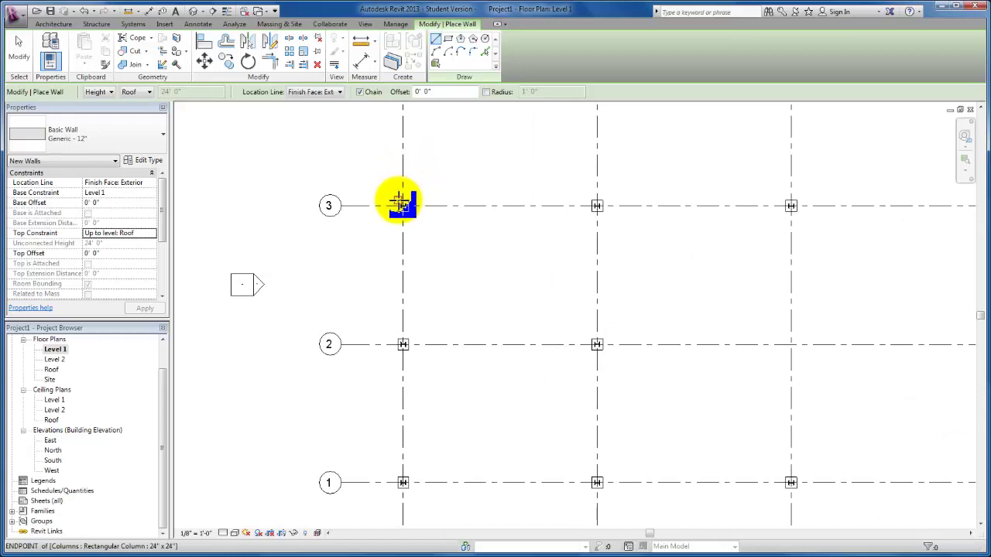
click(402, 204)
middle_drag(562, 210, 447, 211)
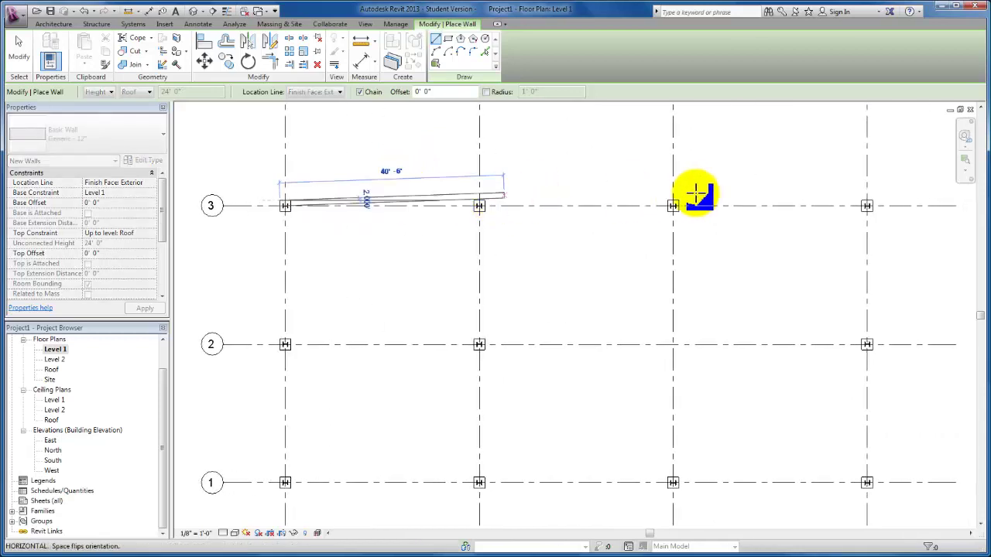
click(869, 201)
middle_drag(865, 246, 845, 140)
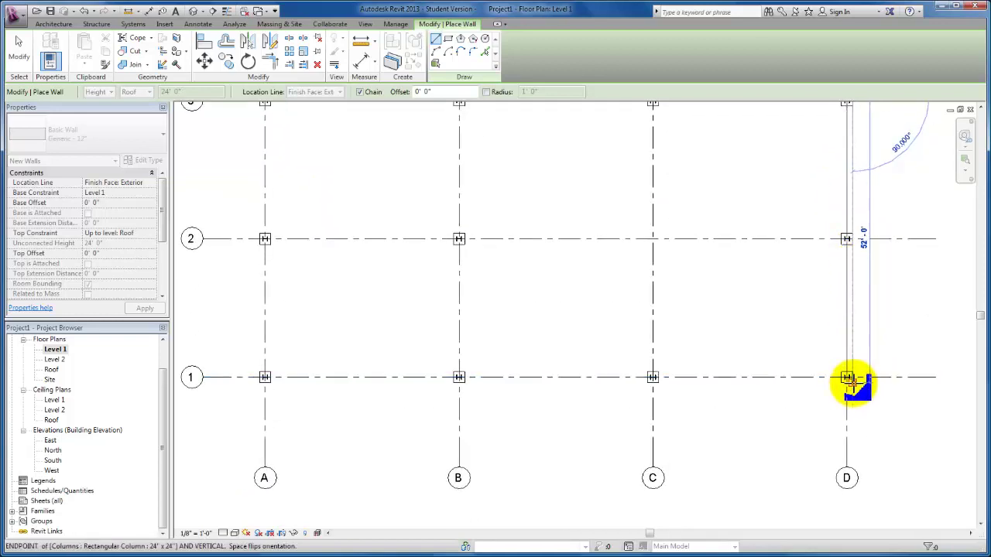
click(849, 379)
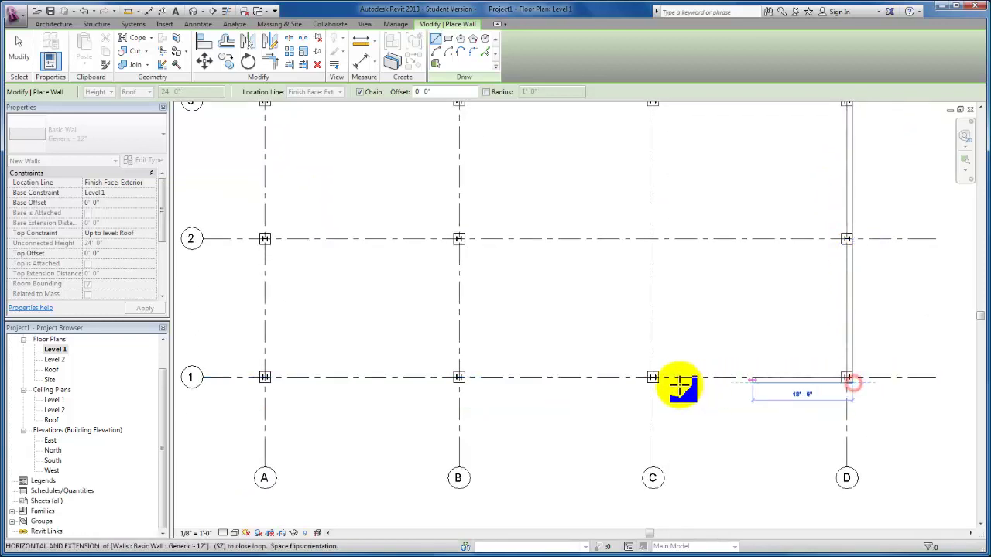
click(265, 385)
middle_drag(267, 346, 251, 278)
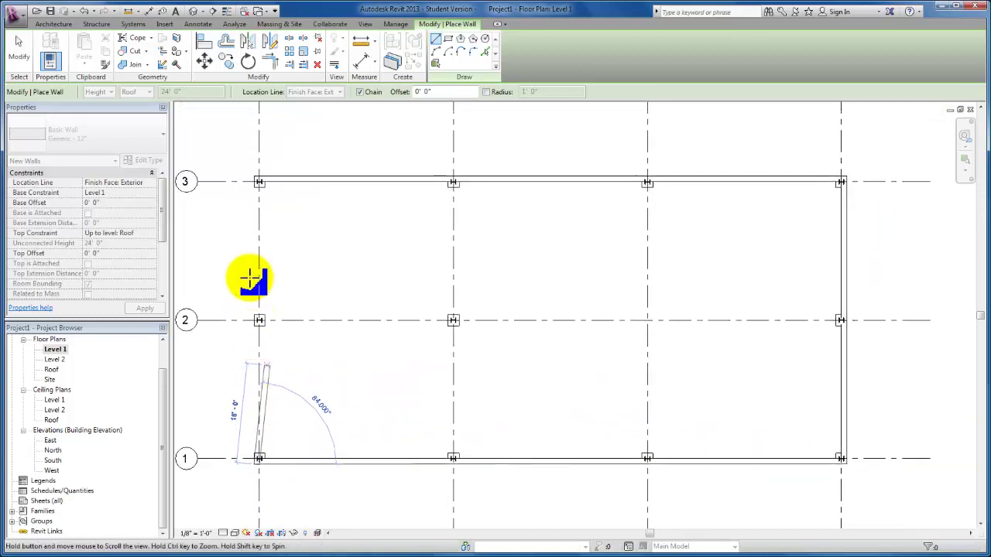
click(255, 179)
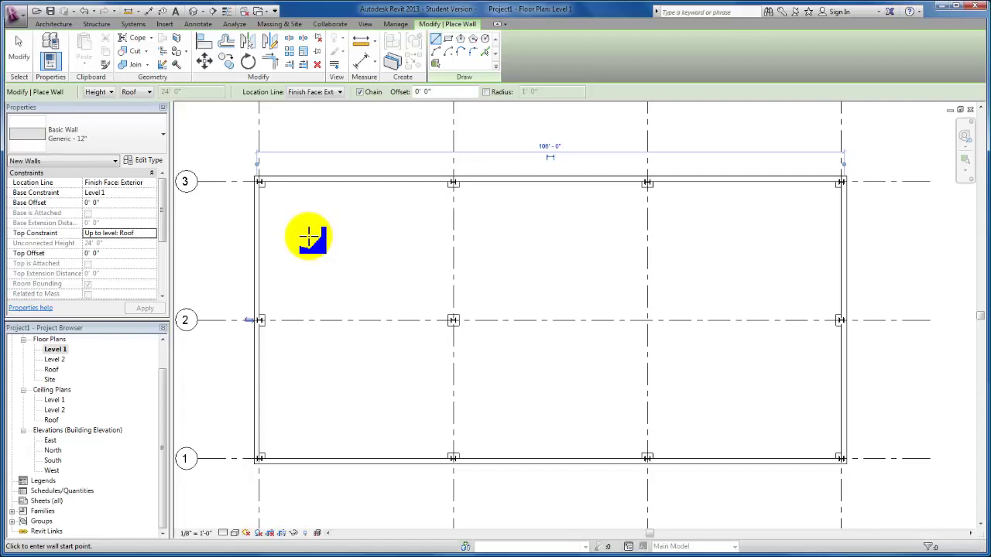
Step: Switch to Generic - 6" walls with top constraint Level 2 and location line Finish Face: Interior
click(160, 140)
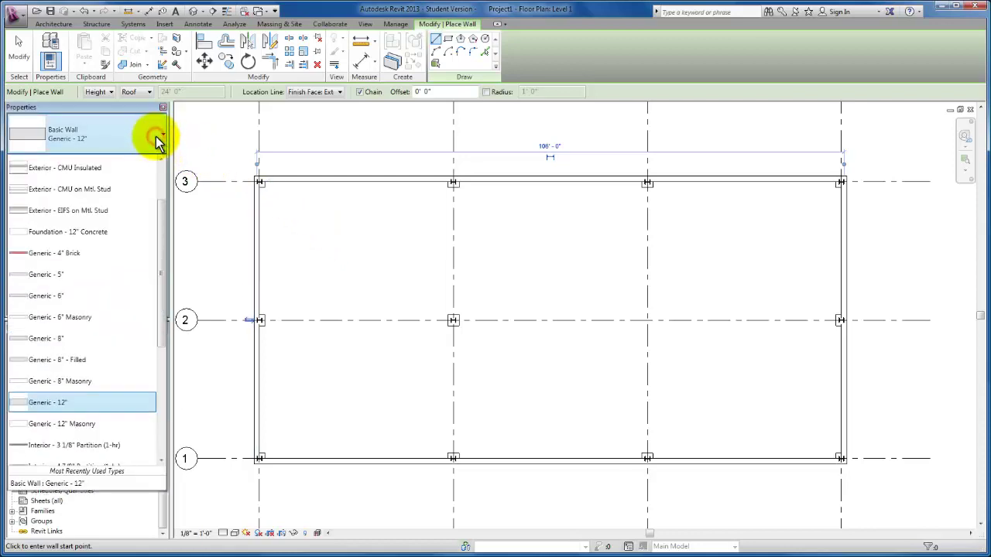
click(76, 296)
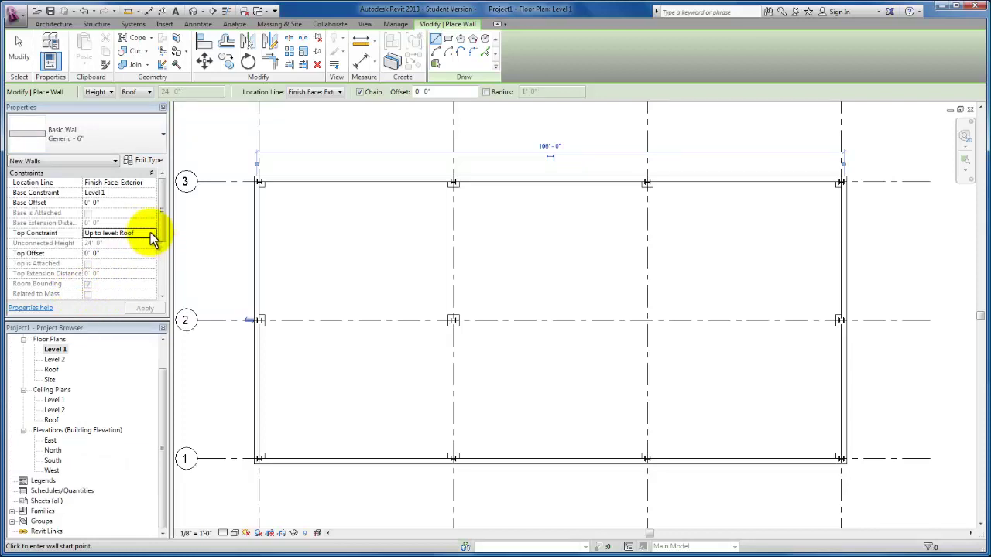
click(152, 239)
click(152, 233)
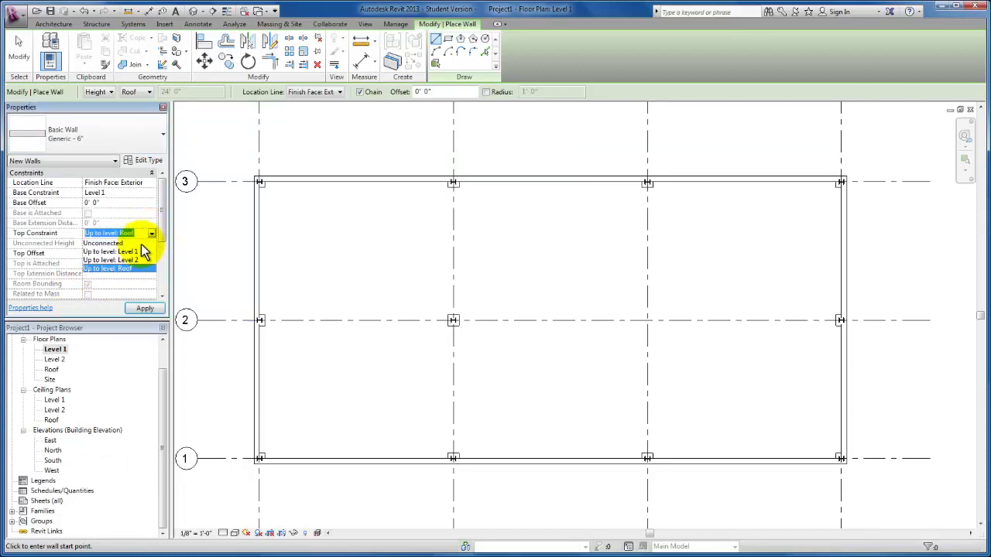
click(133, 260)
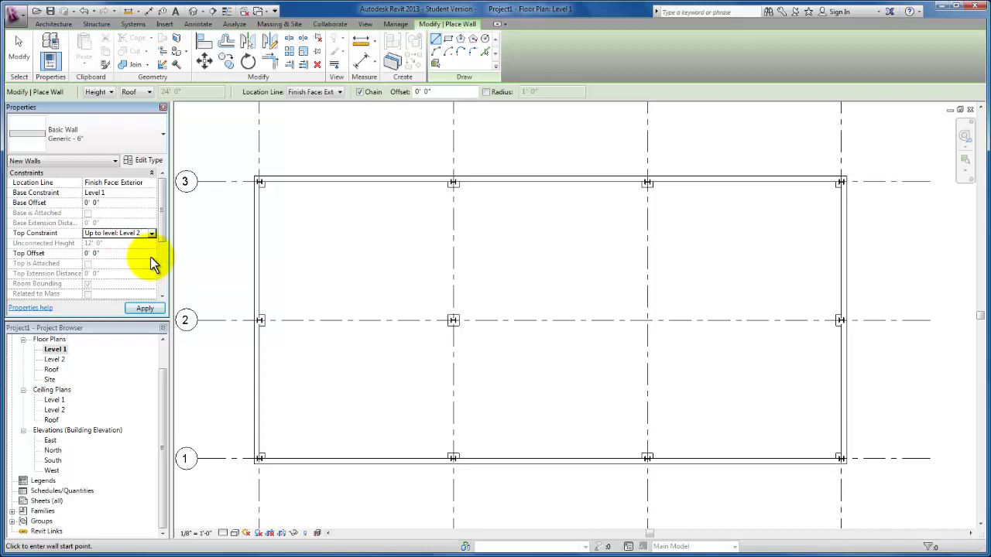
click(341, 93)
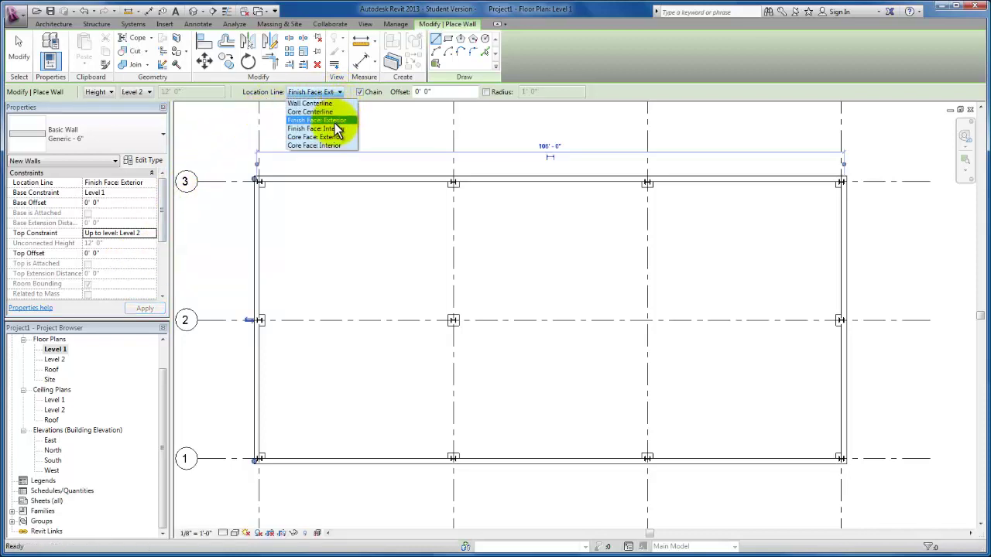
click(333, 129)
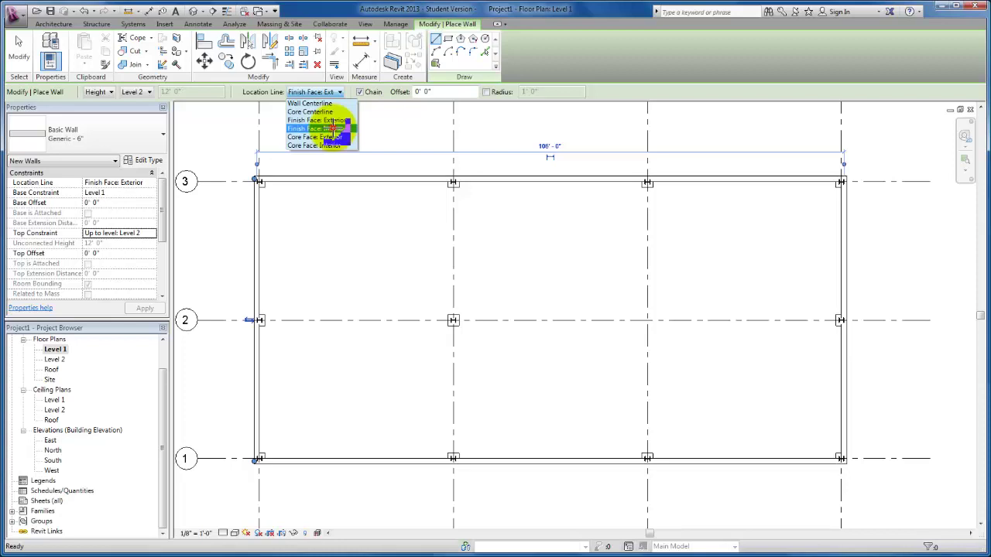
Step: Draw chained 6" walls from column A/2 to B/2, then up to B/3
click(261, 321)
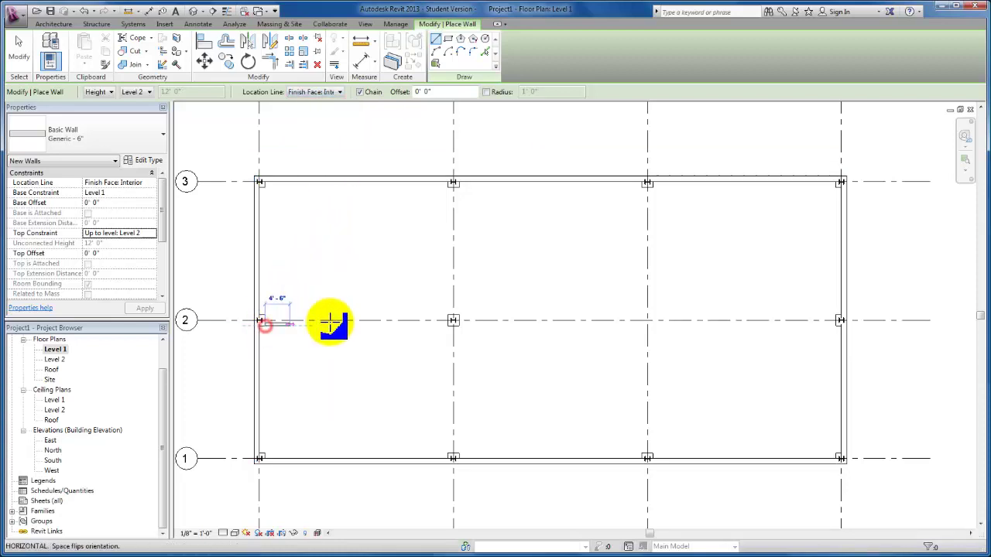
click(454, 322)
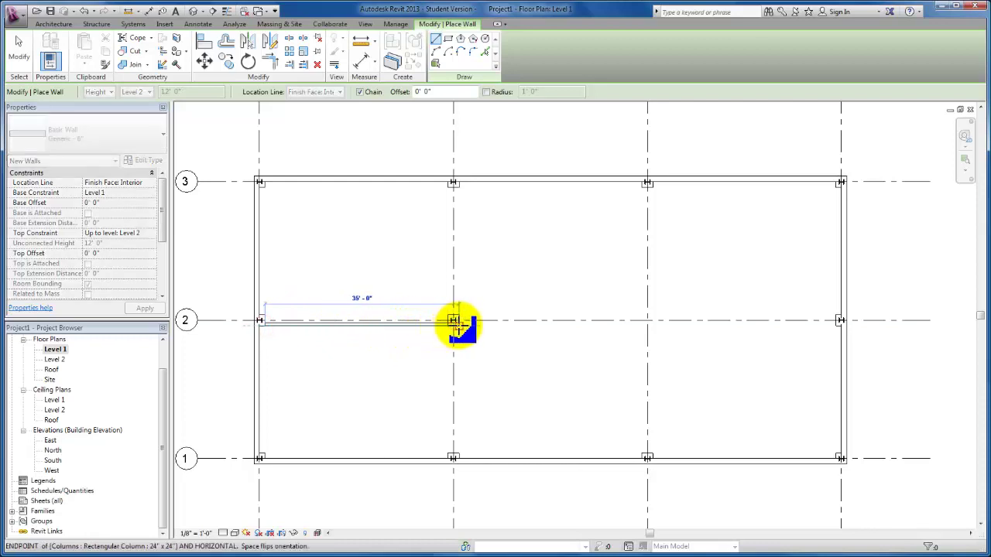
click(456, 185)
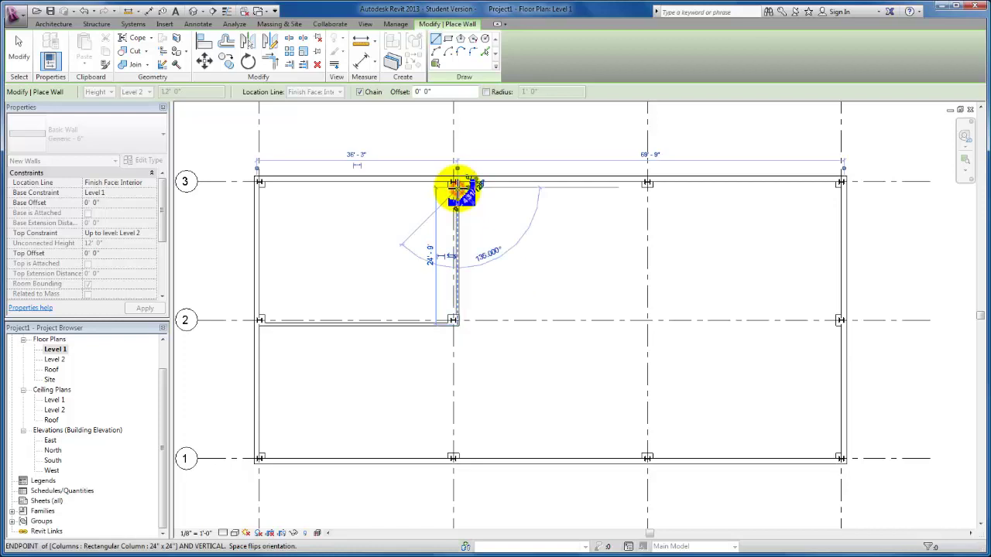